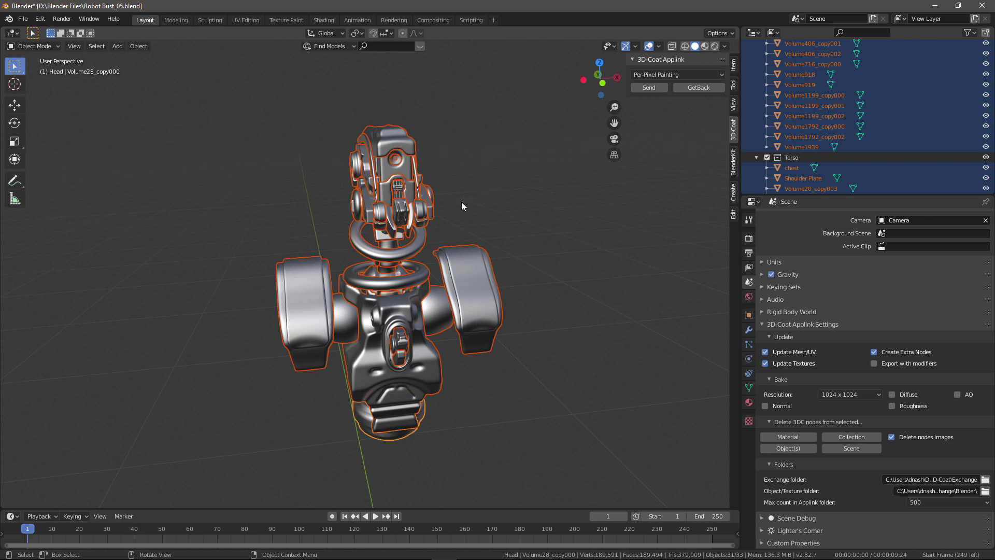
# Step: Open the Applink's Per-Pixel Painting mode choices for the robot bust, and switch to 3D-Coat's UV workspace
pyautogui.click(656, 76)
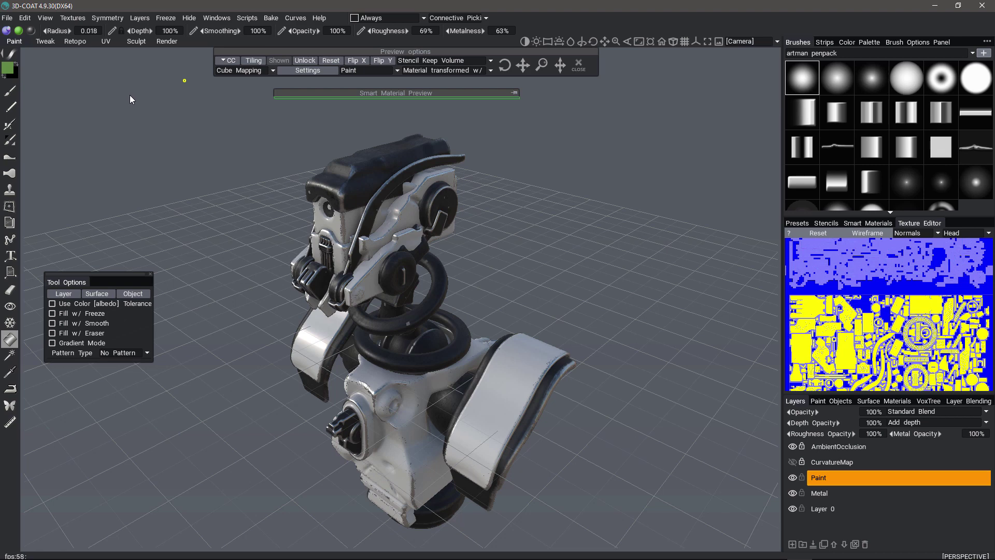
pyautogui.click(104, 41)
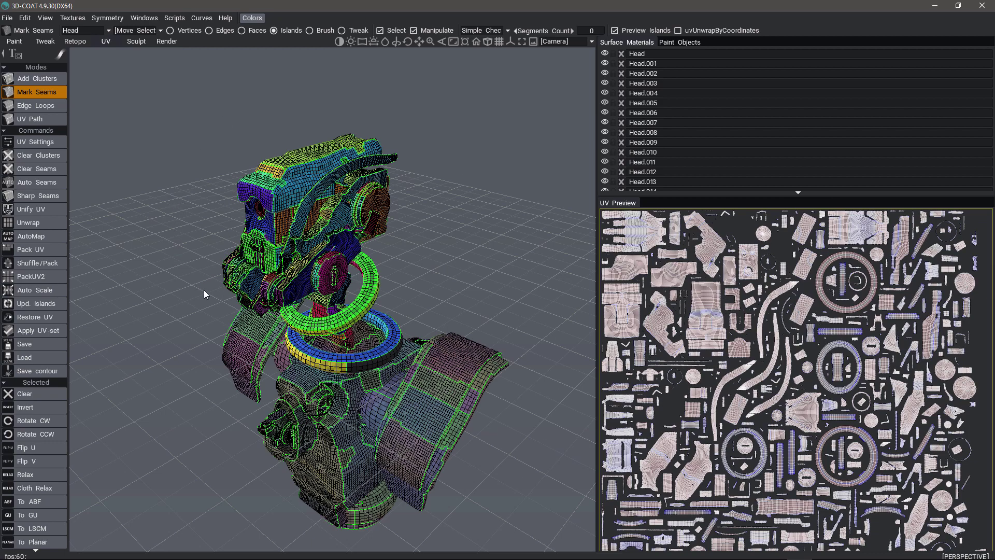
# Step: Unwrap the Head UV set along its existing seams
pyautogui.moveTo(200, 305); pyautogui.dragTo(202, 199)
pyautogui.moveTo(201, 195); pyautogui.dragTo(181, 184, button='right')
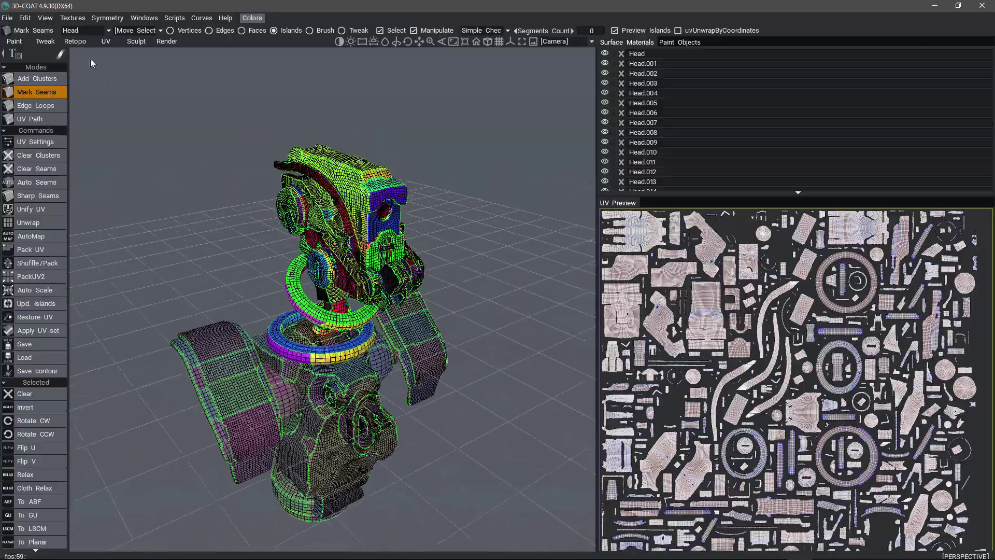
pyautogui.moveTo(451, 254); pyautogui.dragTo(436, 153)
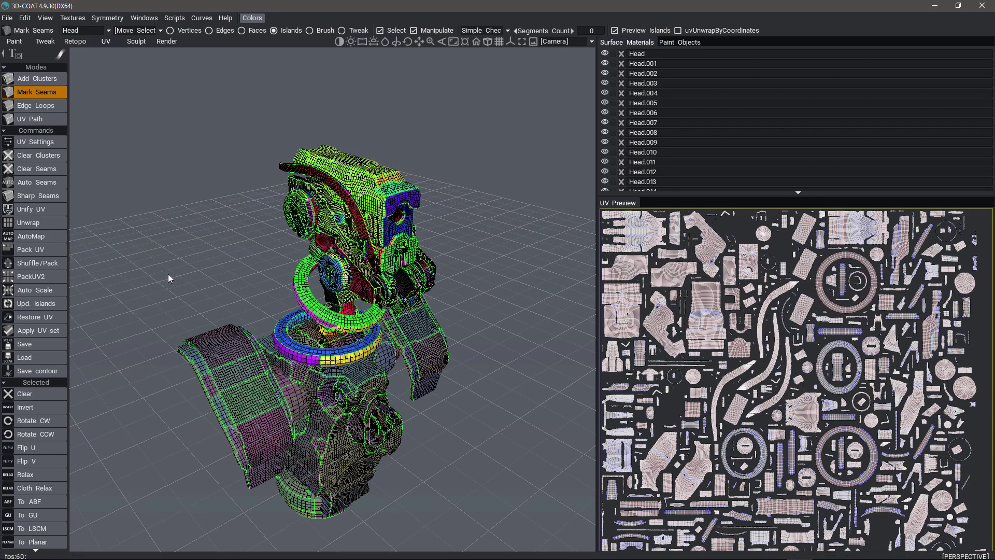
pyautogui.moveTo(168, 273); pyautogui.dragTo(104, 221)
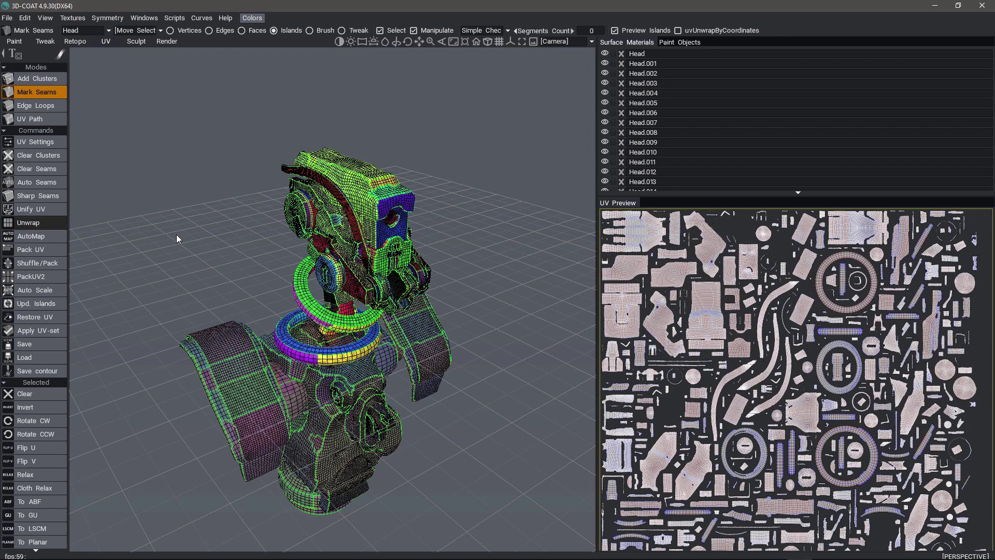
pyautogui.moveTo(176, 235); pyautogui.dragTo(129, 133)
# Step: Make Torso the current UV set and unwrap its islands
pyautogui.click(85, 30)
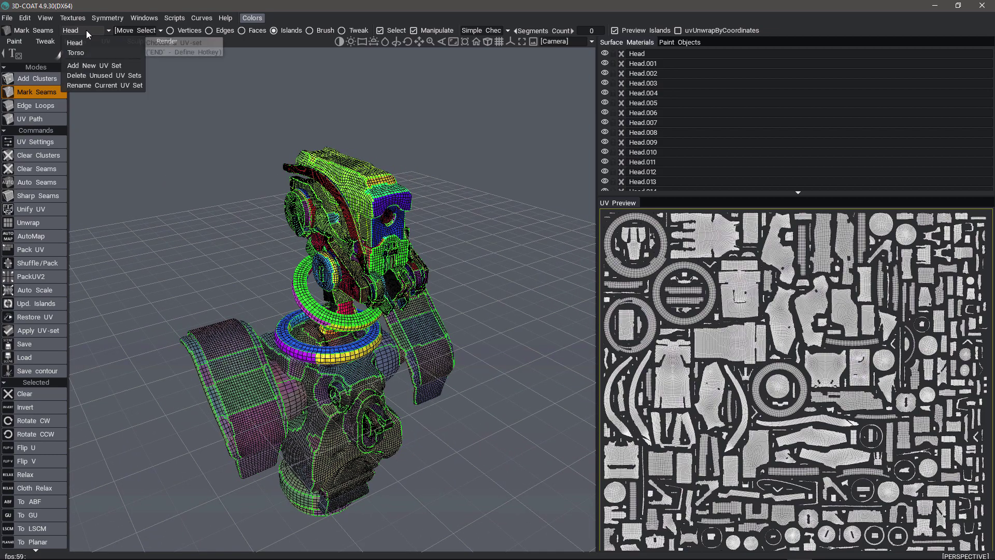
pyautogui.click(87, 53)
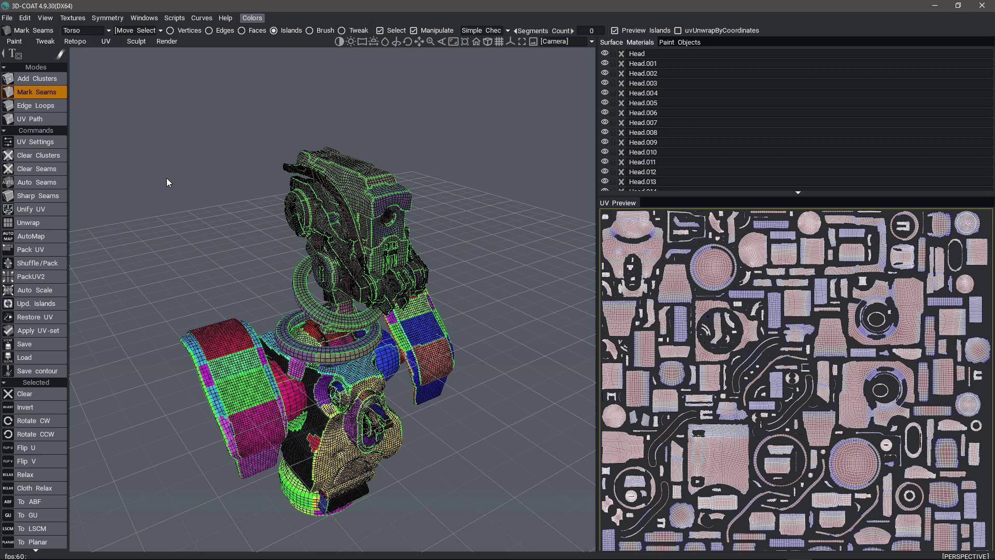
pyautogui.click(40, 223)
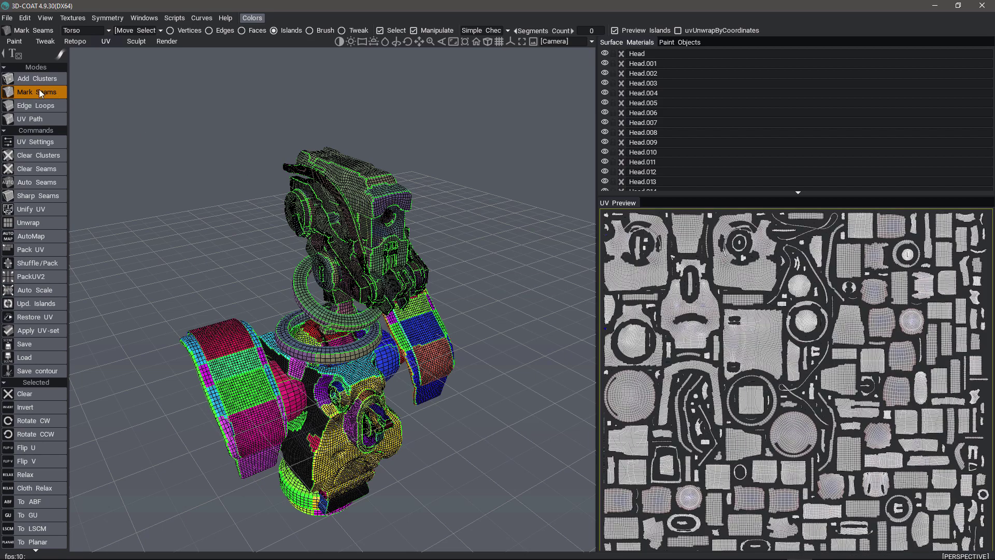
# Step: Preview possible seam loops across the top of the robot's head using the Edge Loops tool with a reduced brush size
pyautogui.keyDown('alt'); pyautogui.moveTo(243, 254); pyautogui.dragTo(331, 300); pyautogui.keyUp('alt')
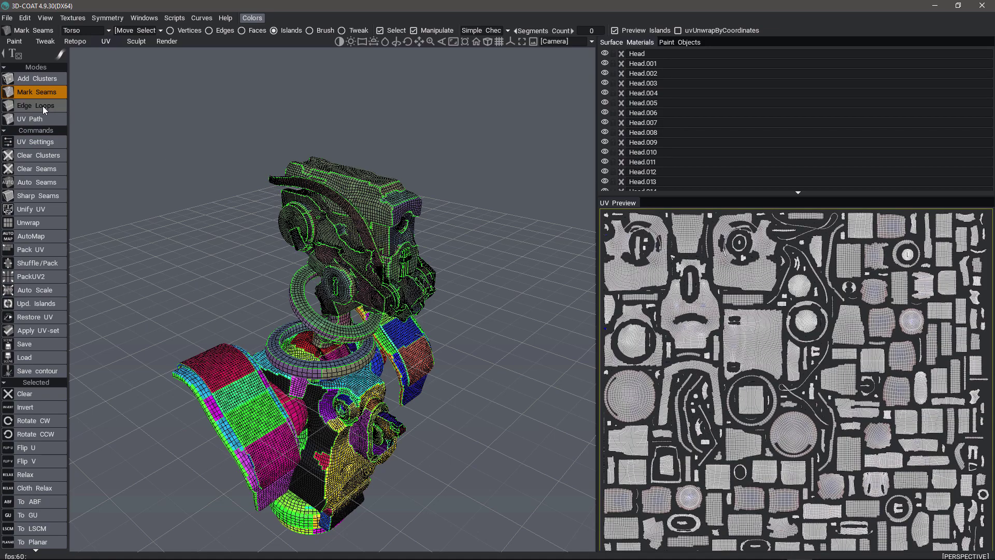
pyautogui.keyDown('alt'); pyautogui.moveTo(379, 192); pyautogui.dragTo(353, 212); pyautogui.keyUp('alt')
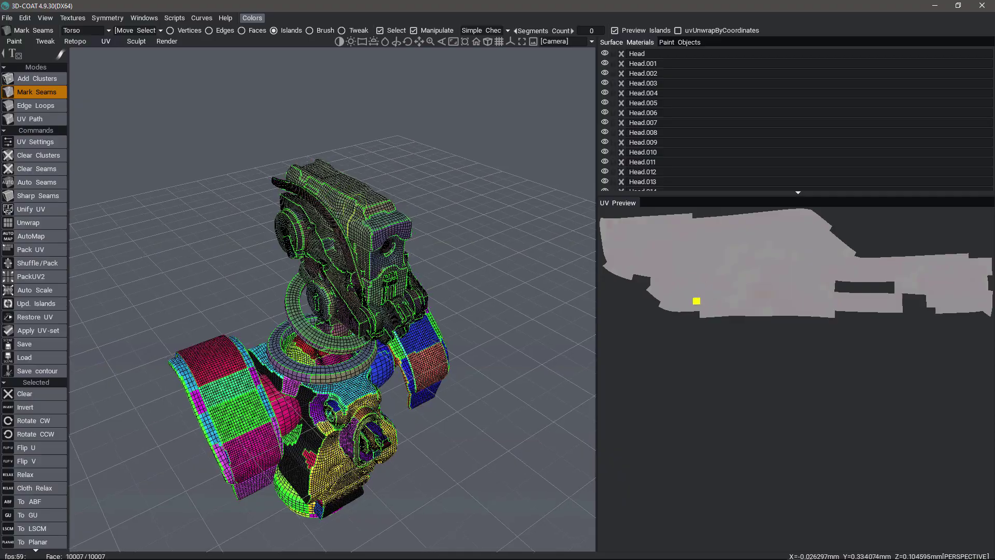
pyautogui.click(36, 105)
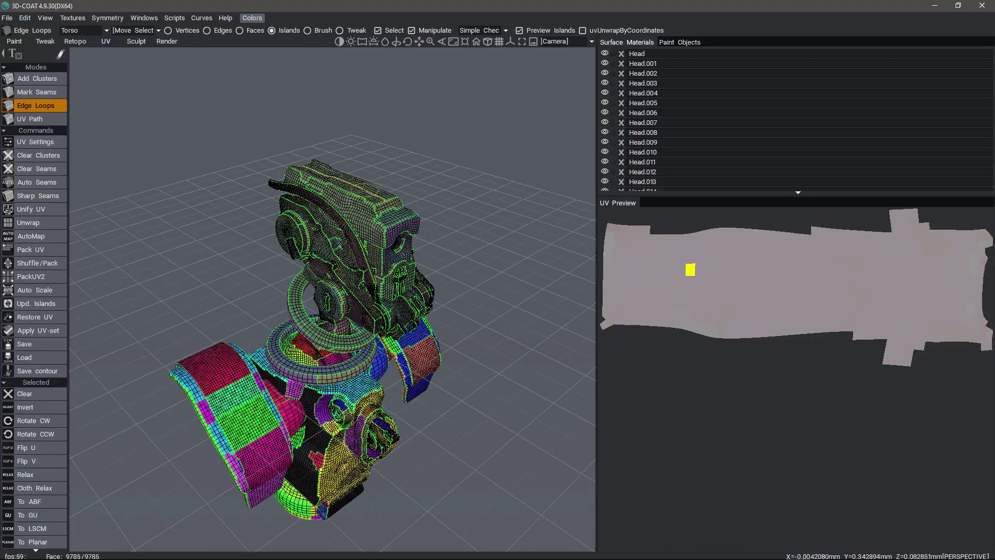
pyautogui.scroll(5, 342, 183)
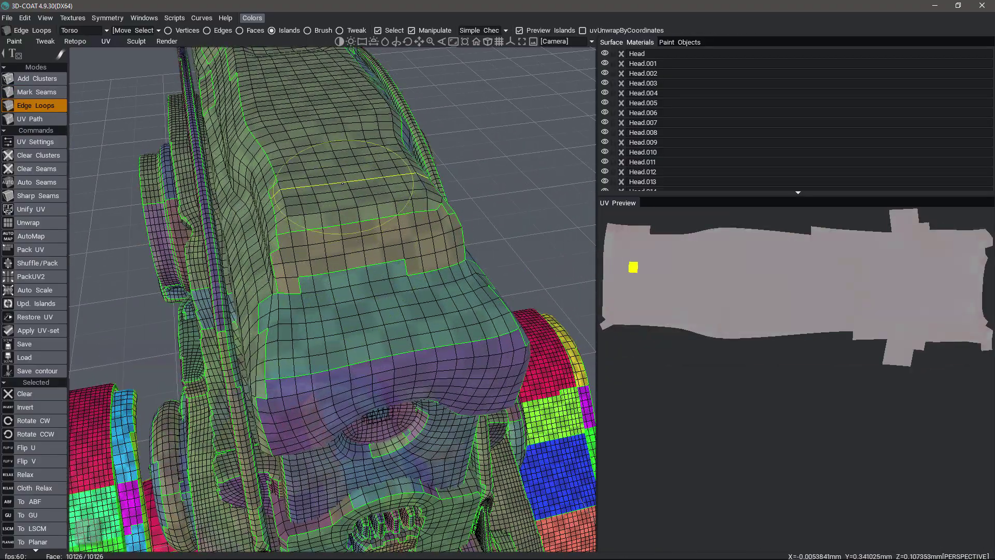
pyautogui.press('[')
pyautogui.press('[')
pyautogui.press('[')
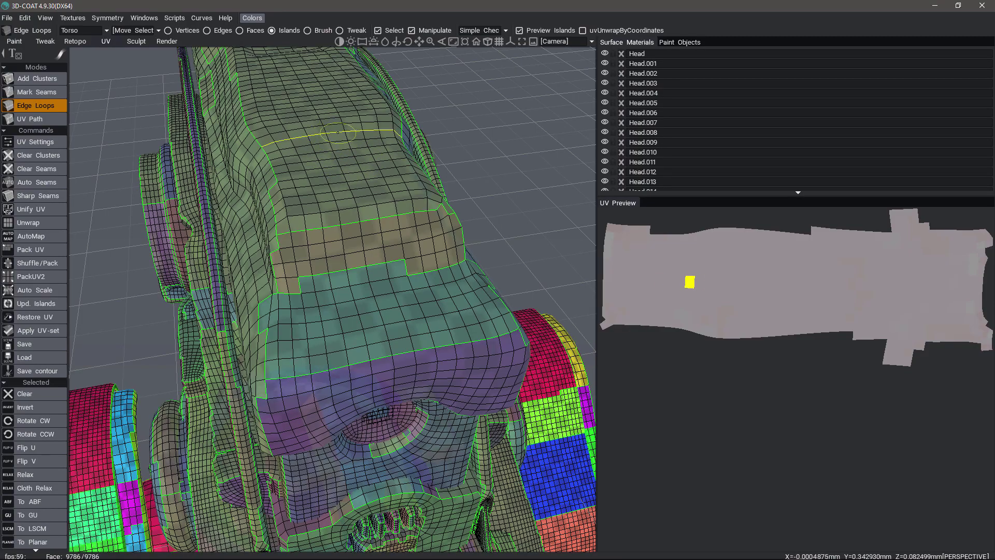
pyautogui.scroll(-3, 168, 184)
pyautogui.moveTo(168, 185); pyautogui.dragTo(198, 197)
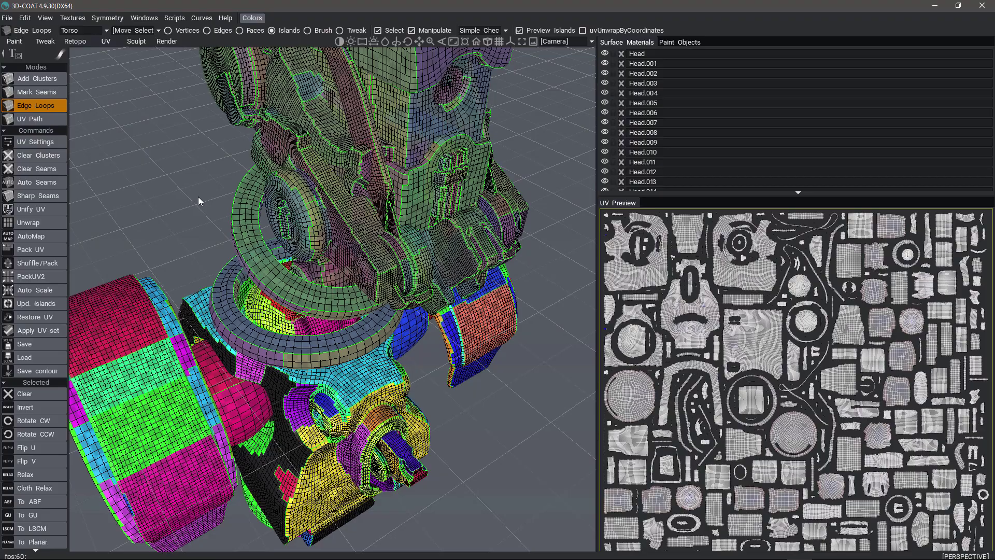
pyautogui.scroll(-3, 193, 200)
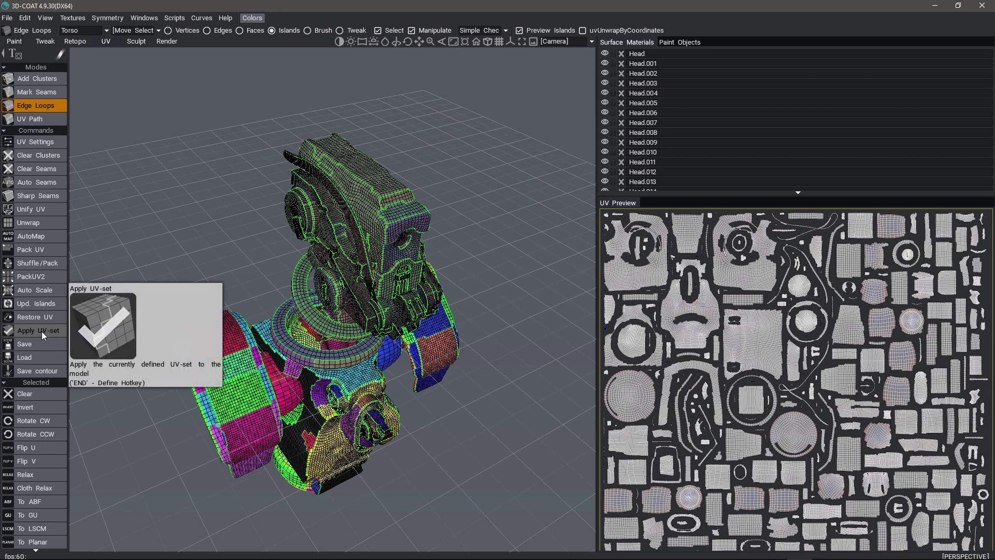
# Step: Apply the current Torso UV set to the model and accept that the operation cannot be undone
pyautogui.moveTo(245, 262); pyautogui.dragTo(224, 272)
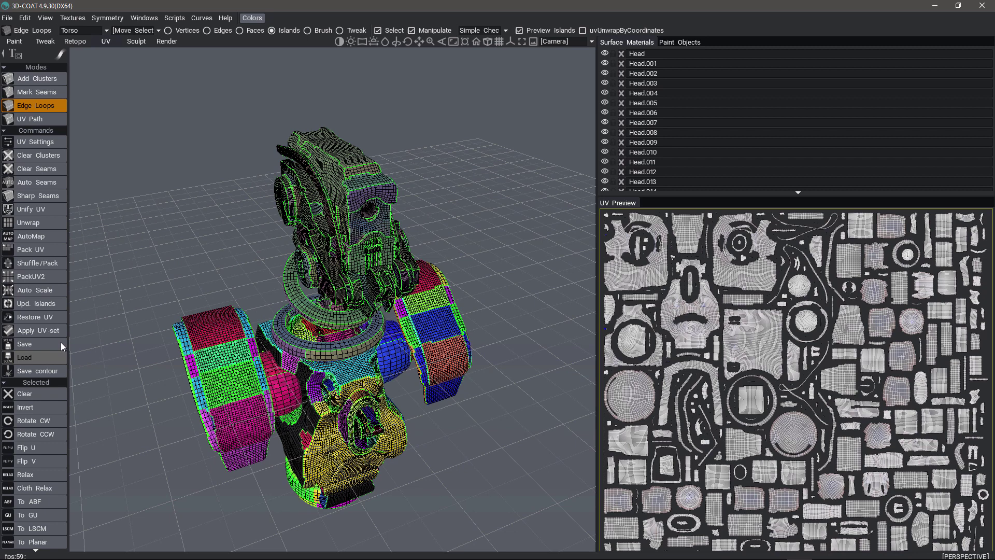
pyautogui.click(43, 332)
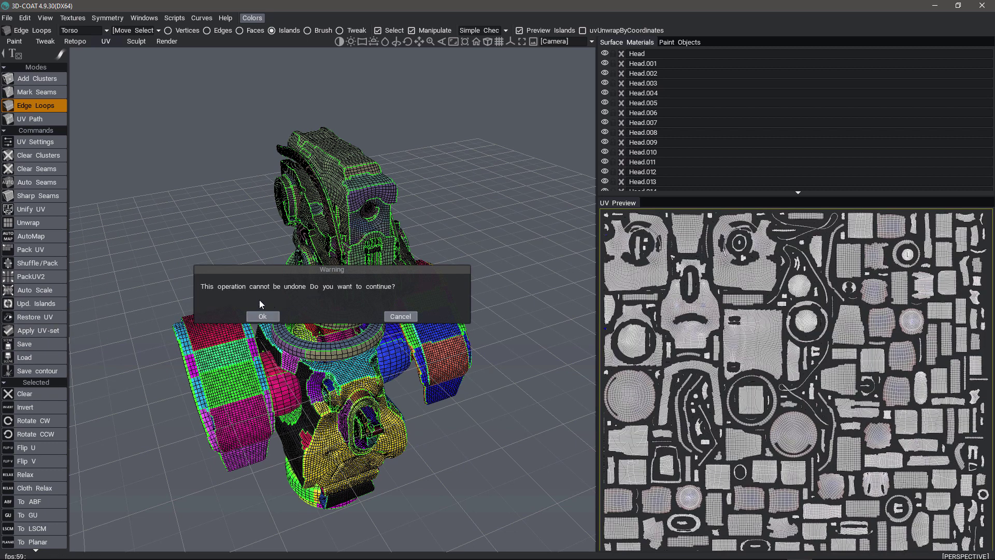
pyautogui.click(256, 315)
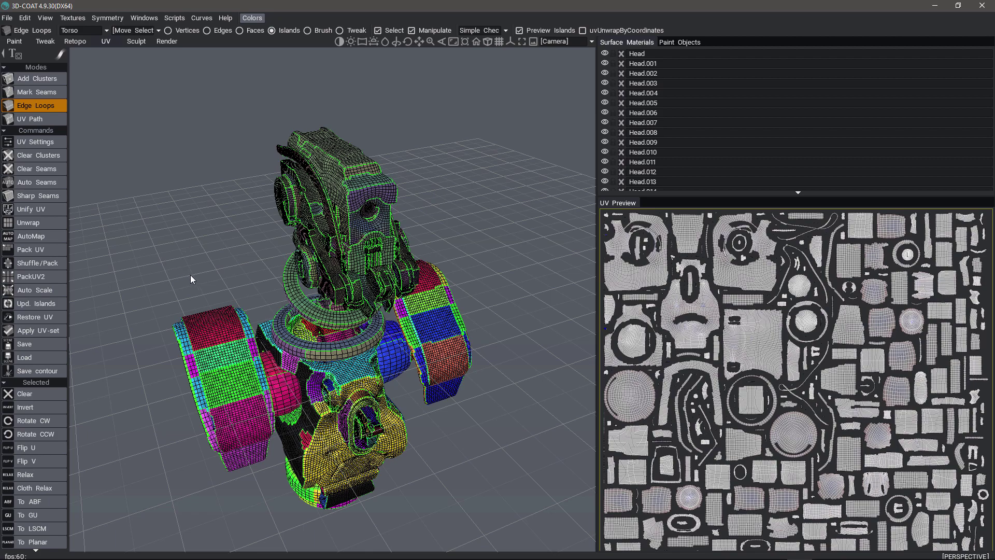
# Step: Return to the Paint workspace and display the Smart Materials library
pyautogui.moveTo(228, 233)
pyautogui.mouseDown()
pyautogui.moveTo(213, 240)
pyautogui.moveTo(260, 102)
pyautogui.moveTo(165, 132)
pyautogui.moveTo(150, 121)
pyautogui.mouseUp()
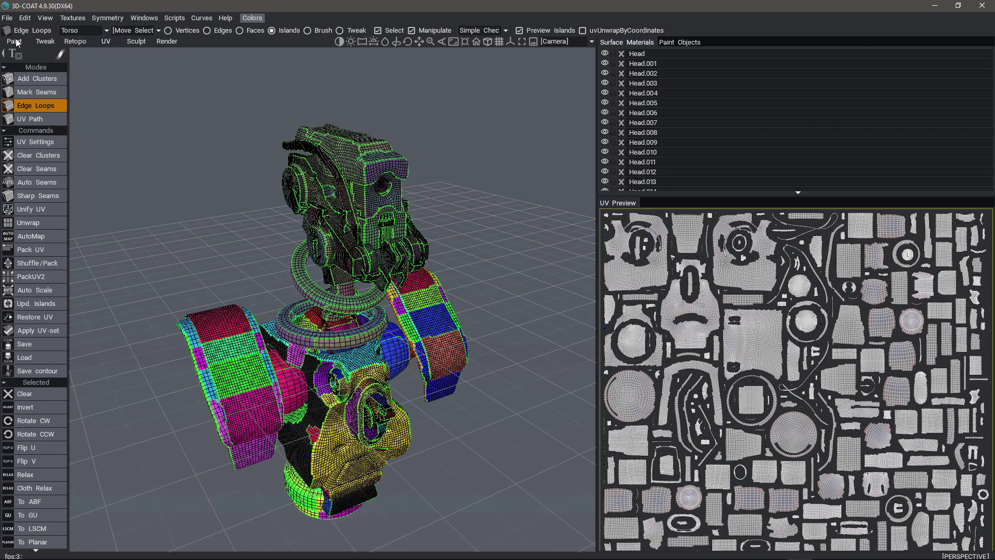
pyautogui.click(16, 42)
pyautogui.moveTo(236, 228)
pyautogui.mouseDown()
pyautogui.moveTo(341, 214)
pyautogui.moveTo(357, 179)
pyautogui.moveTo(522, 337)
pyautogui.moveTo(262, 248)
pyautogui.moveTo(264, 226)
pyautogui.moveTo(296, 198)
pyautogui.moveTo(344, 247)
pyautogui.moveTo(702, 421)
pyautogui.moveTo(758, 422)
pyautogui.moveTo(779, 232)
pyautogui.moveTo(830, 228)
pyautogui.mouseUp()
pyautogui.click(867, 223)
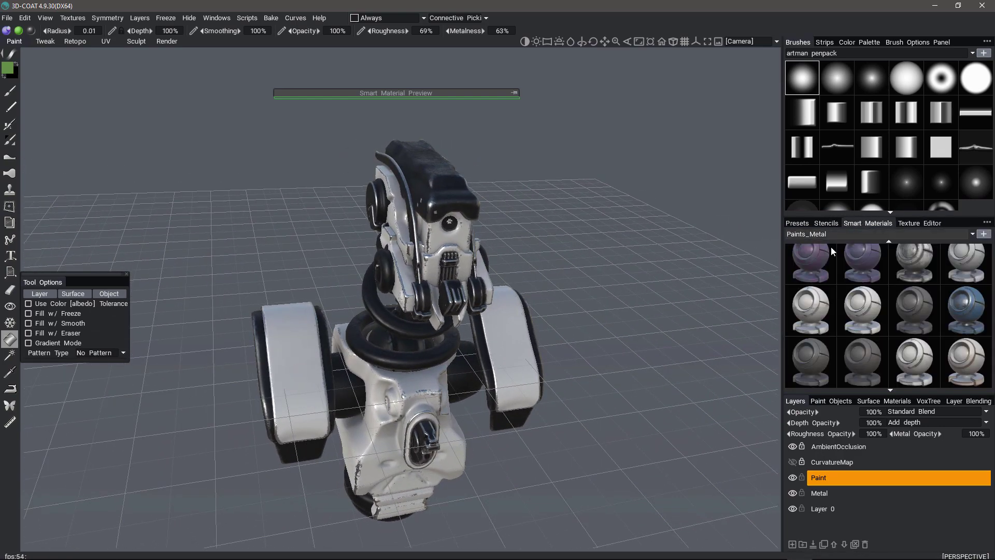
# Step: Switch the smart materials library to the Metals folder and widen the area that displays it
pyautogui.moveTo(736, 282); pyautogui.dragTo(739, 295)
pyautogui.scroll(3, 412, 200)
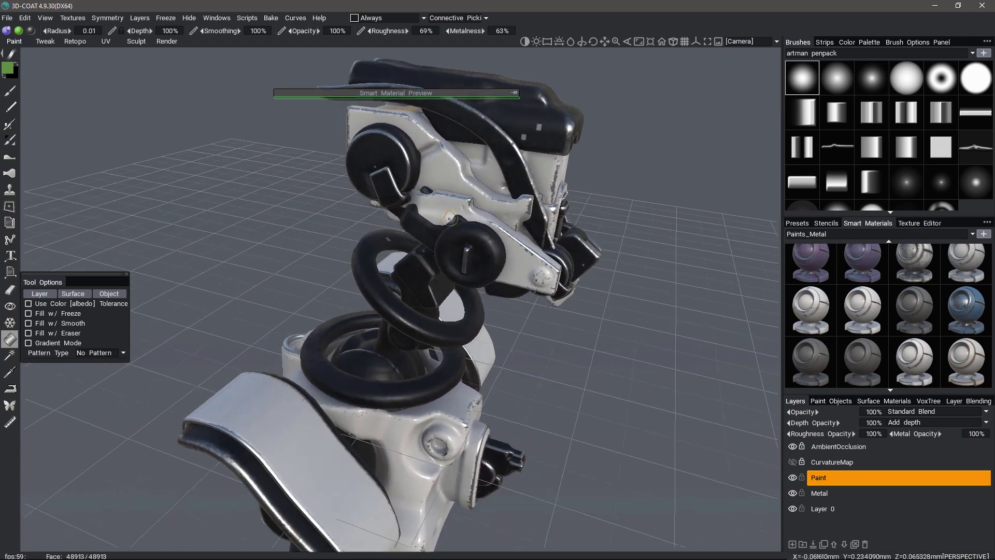
pyautogui.moveTo(411, 199); pyautogui.dragTo(394, 249)
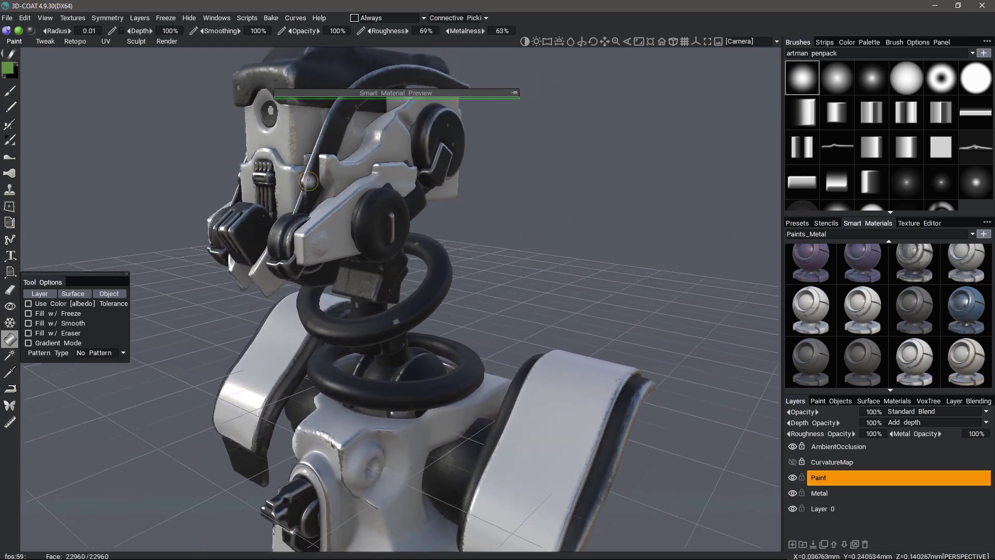
pyautogui.scroll(-3, 399, 311)
pyautogui.click(879, 234)
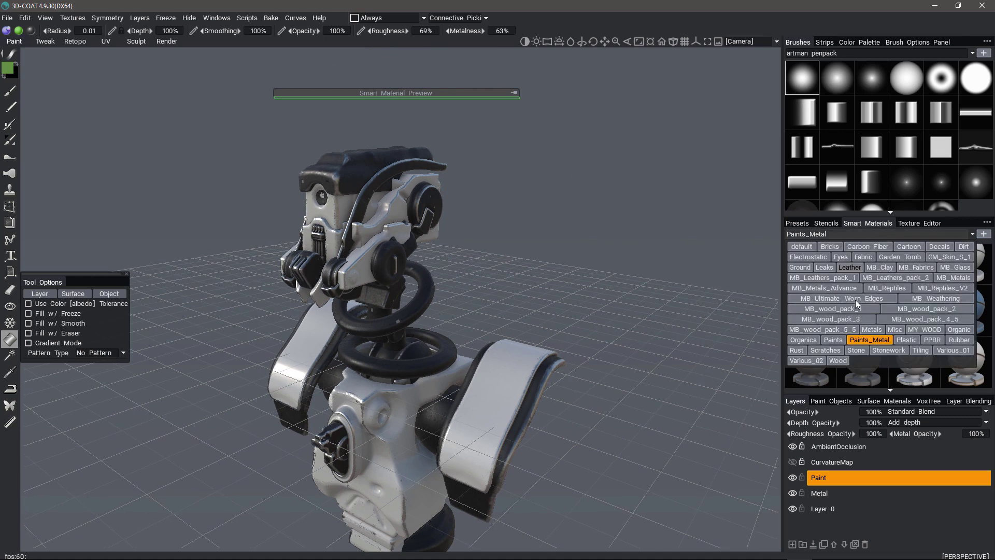
pyautogui.click(871, 330)
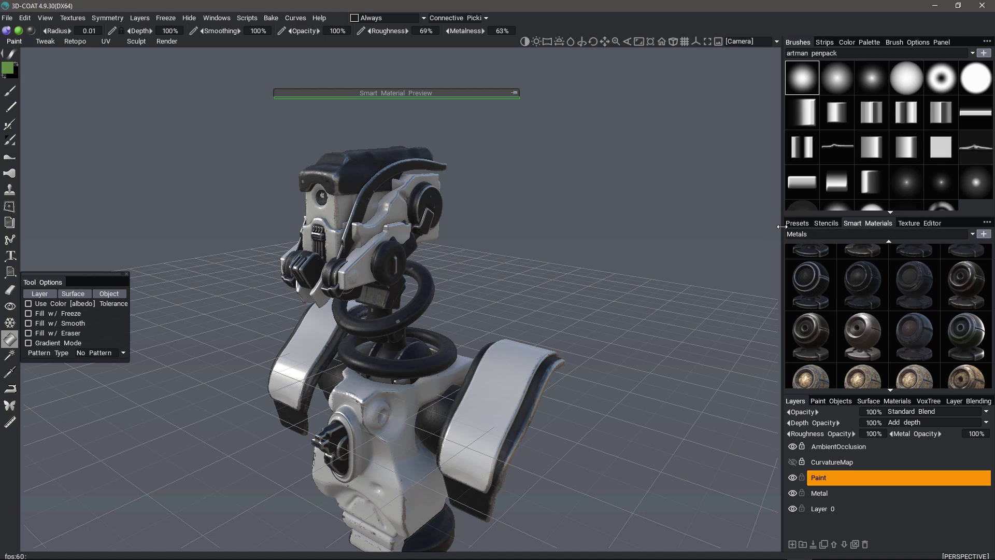
pyautogui.moveTo(781, 229); pyautogui.dragTo(740, 229)
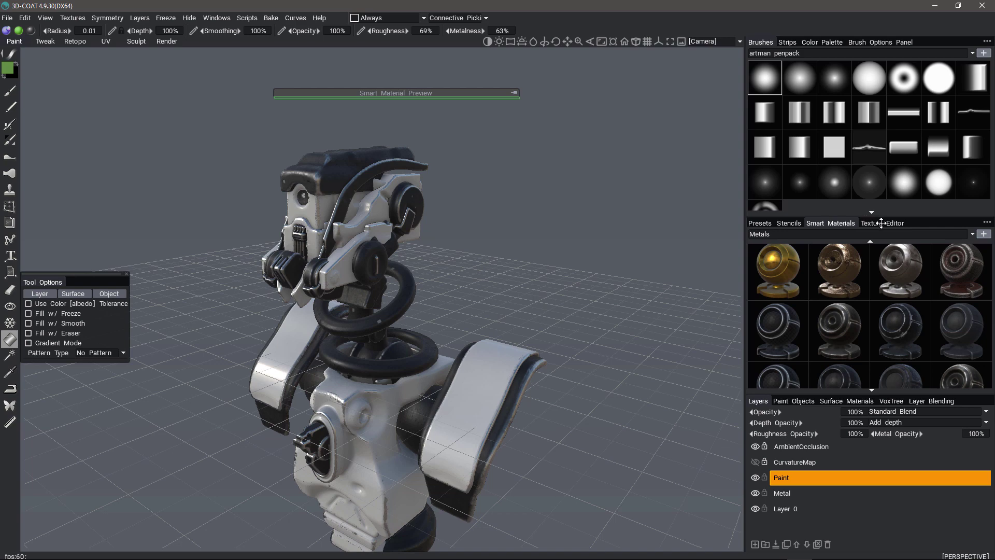
# Step: Add the material history (Mtl. history) window to the workspace and bring it into view
pyautogui.click(220, 20)
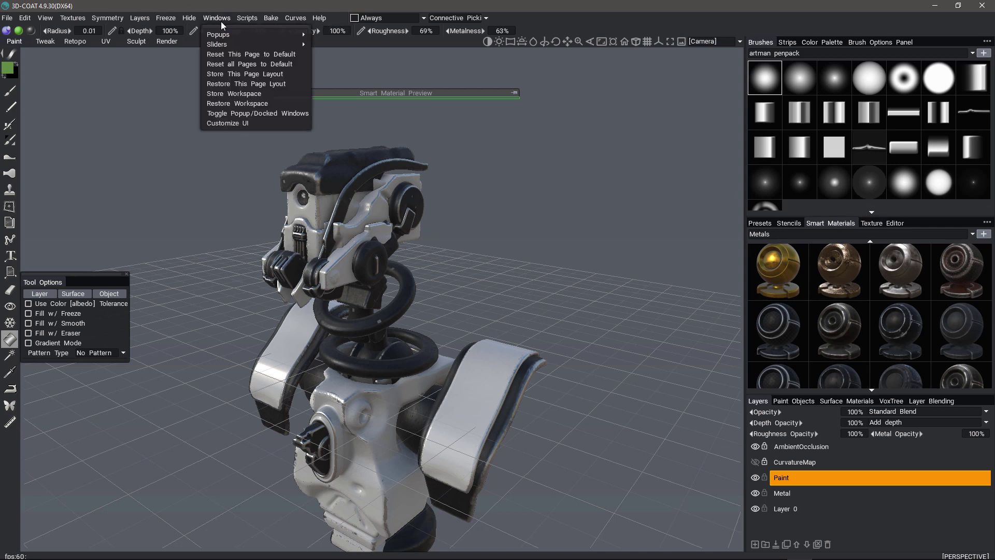
pyautogui.moveTo(223, 35)
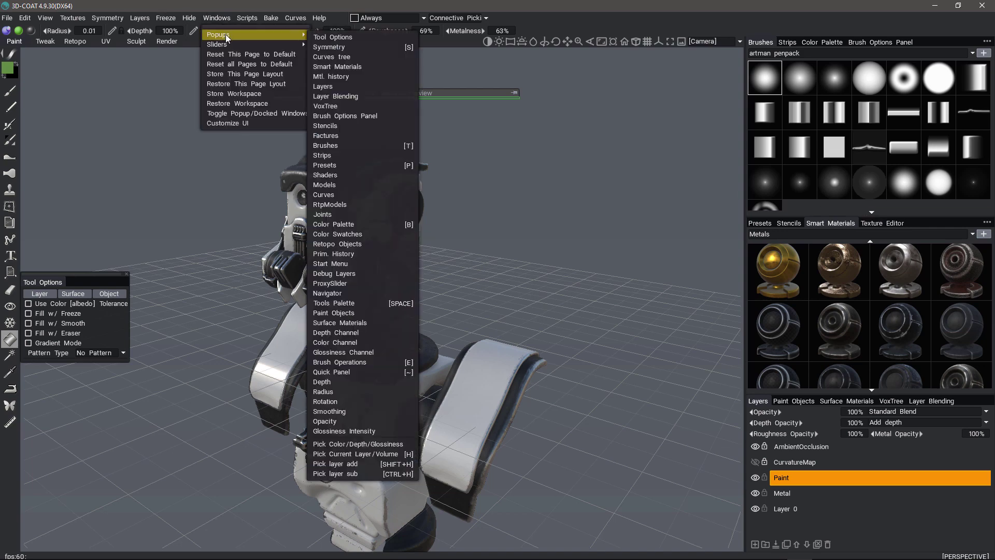
pyautogui.click(331, 77)
pyautogui.moveTo(672, 227); pyautogui.dragTo(865, 230)
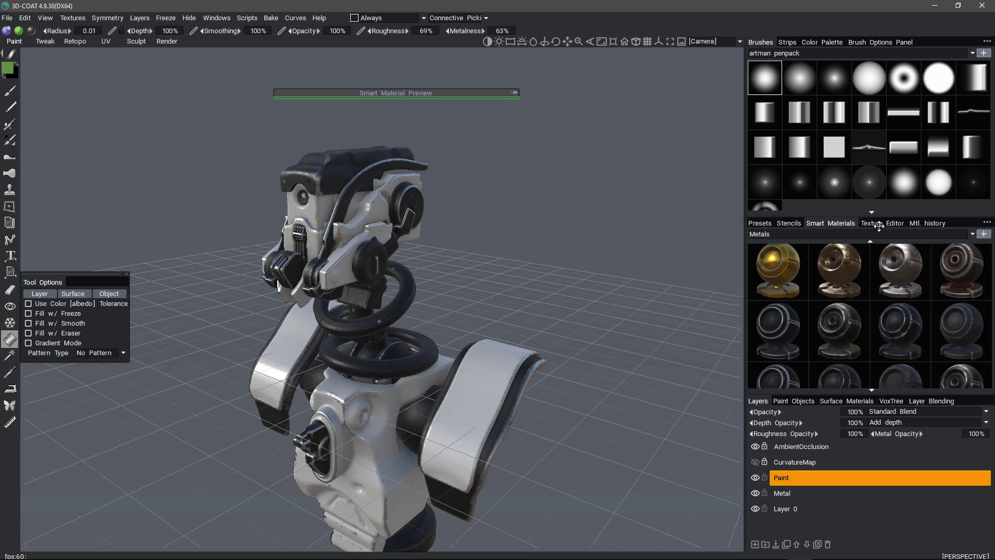
pyautogui.click(916, 224)
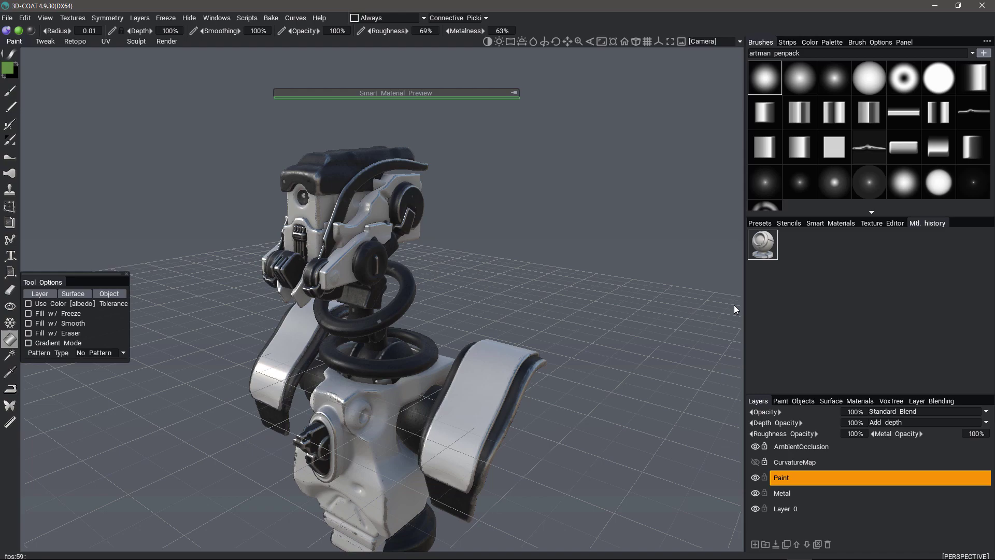
# Step: Make the Metal layer active and pick its smart material from the material history
pyautogui.click(782, 493)
pyautogui.moveTo(585, 248)
pyautogui.mouseDown()
pyautogui.moveTo(707, 228)
pyautogui.moveTo(685, 275)
pyautogui.mouseUp()
pyautogui.moveTo(400, 231)
pyautogui.keyDown('alt'); pyautogui.mouseDown()
pyautogui.moveTo(362, 183)
pyautogui.moveTo(348, 181)
pyautogui.mouseUp(); pyautogui.keyUp('alt')
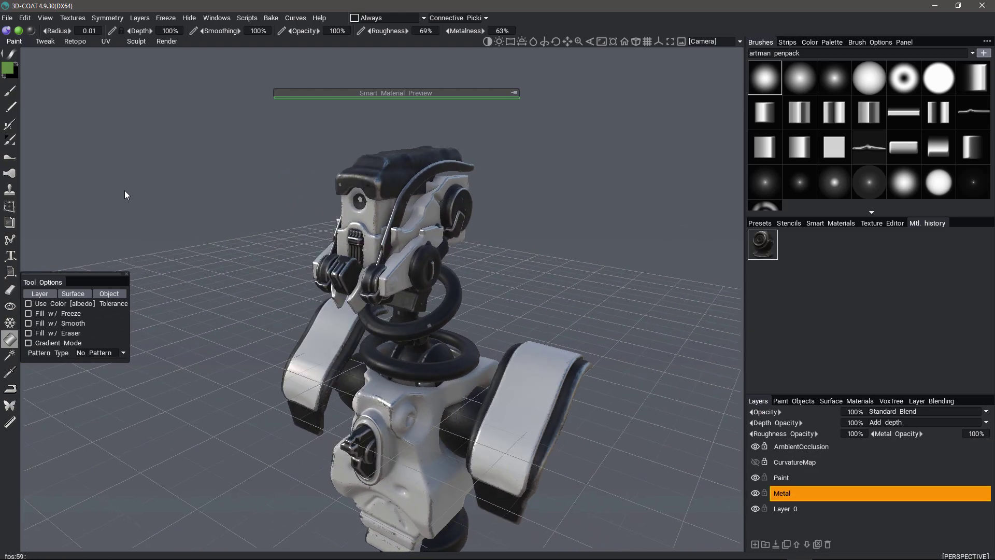
pyautogui.moveTo(285, 150); pyautogui.dragTo(296, 238, button='middle')
pyautogui.moveTo(296, 238); pyautogui.dragTo(489, 296)
pyautogui.moveTo(489, 292); pyautogui.dragTo(764, 245, button='right')
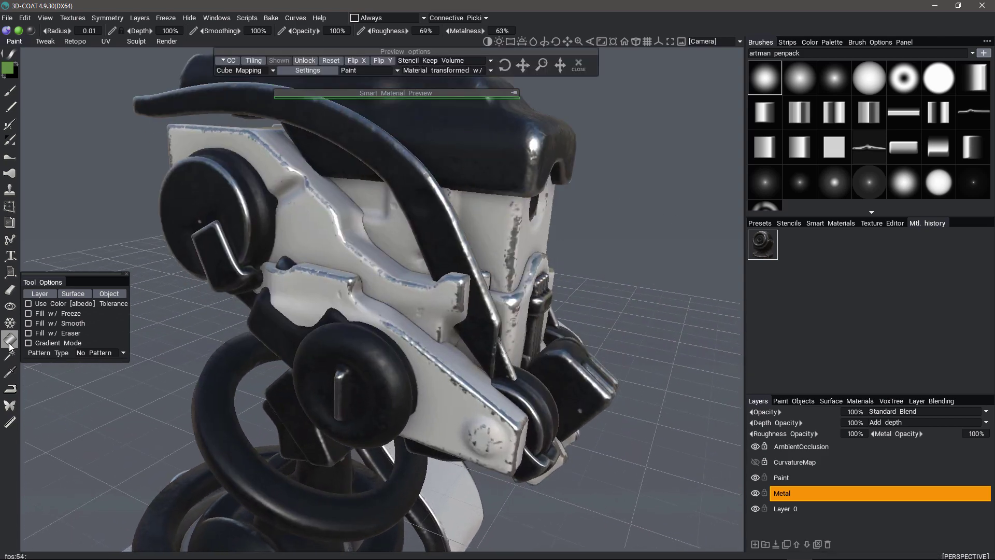
pyautogui.scroll(-5, 571, 331)
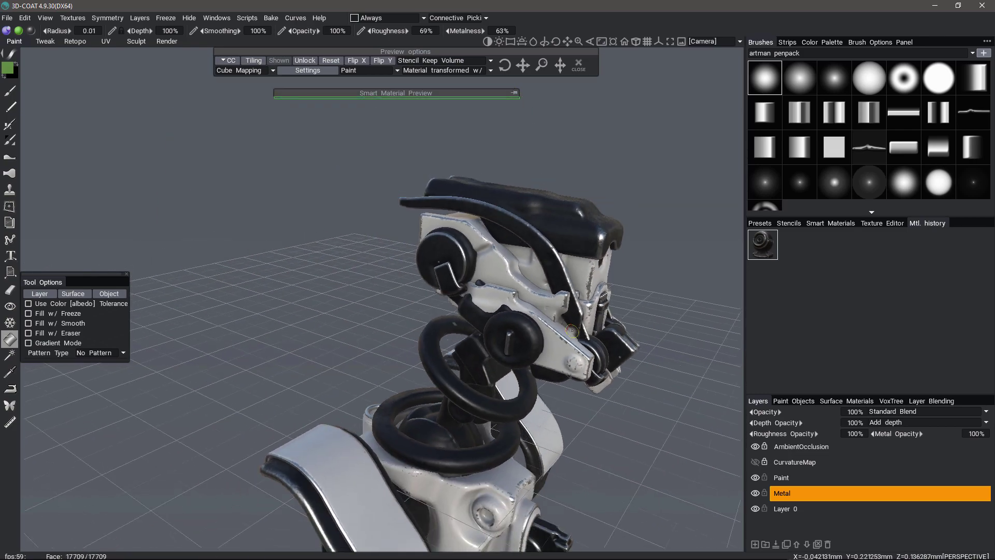
pyautogui.scroll(5, 460, 334)
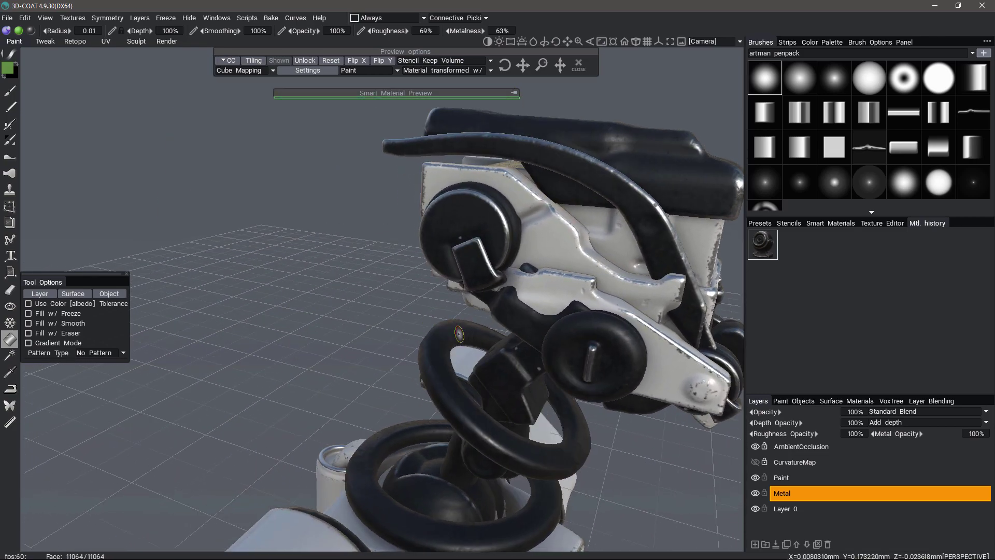
pyautogui.moveTo(383, 331); pyautogui.dragTo(370, 281)
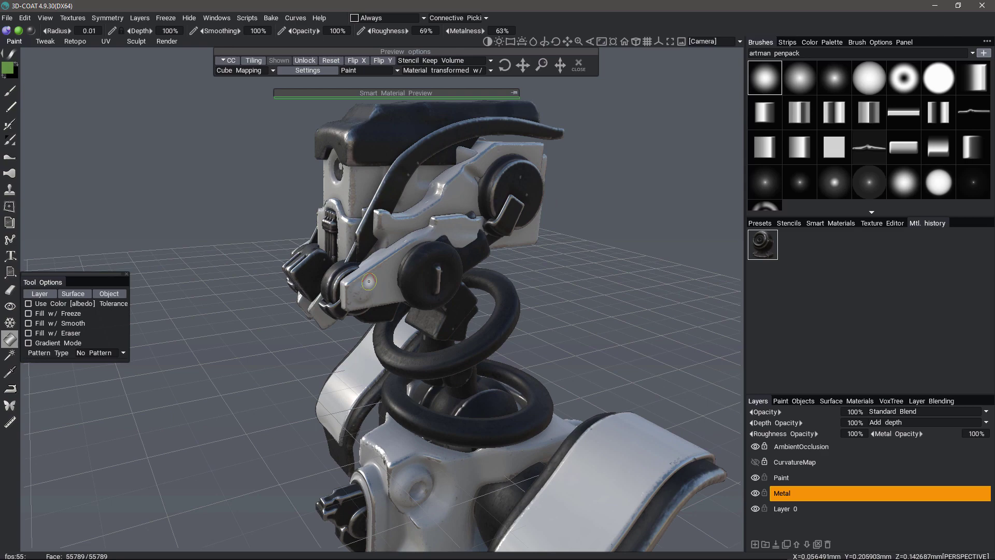
pyautogui.moveTo(401, 244)
pyautogui.keyDown('alt'); pyautogui.mouseDown()
pyautogui.moveTo(445, 189)
pyautogui.moveTo(508, 189)
pyautogui.mouseUp(); pyautogui.keyUp('alt')
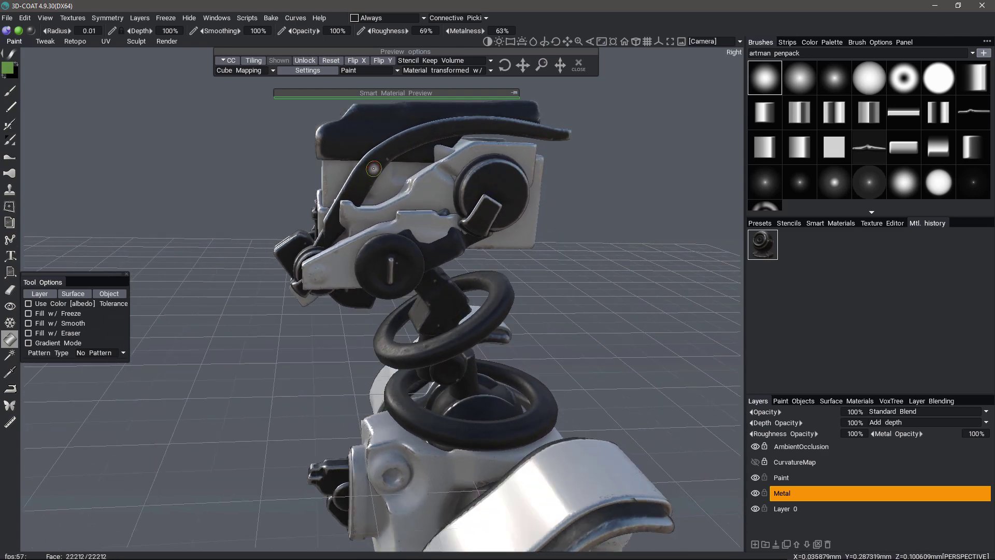
# Step: Fill the entire Metal layer with the smart material picked from the material history
pyautogui.keyDown('alt'); pyautogui.moveTo(372, 290); pyautogui.dragTo(368, 261); pyautogui.keyUp('alt')
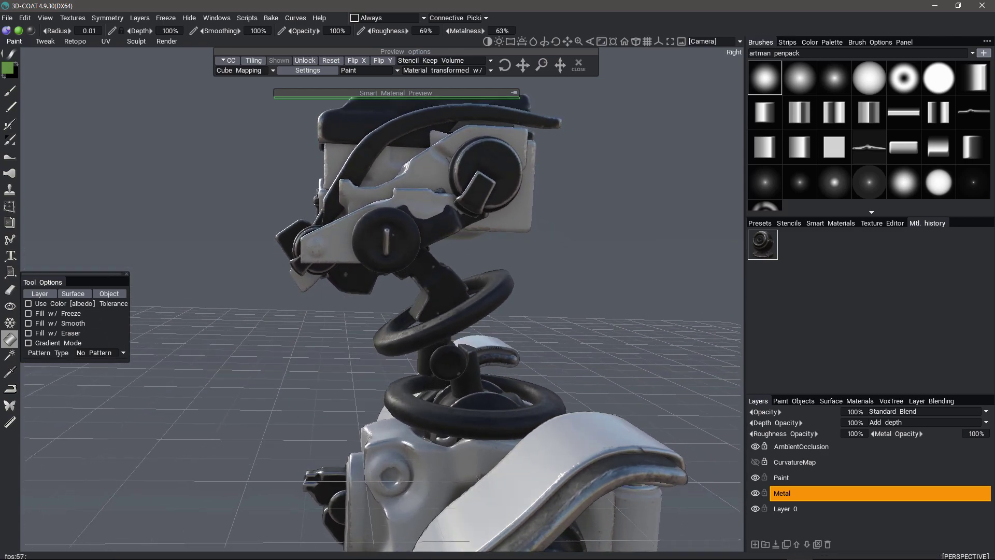
pyautogui.keyDown('alt'); pyautogui.moveTo(368, 262); pyautogui.dragTo(401, 268, button='right'); pyautogui.keyUp('alt')
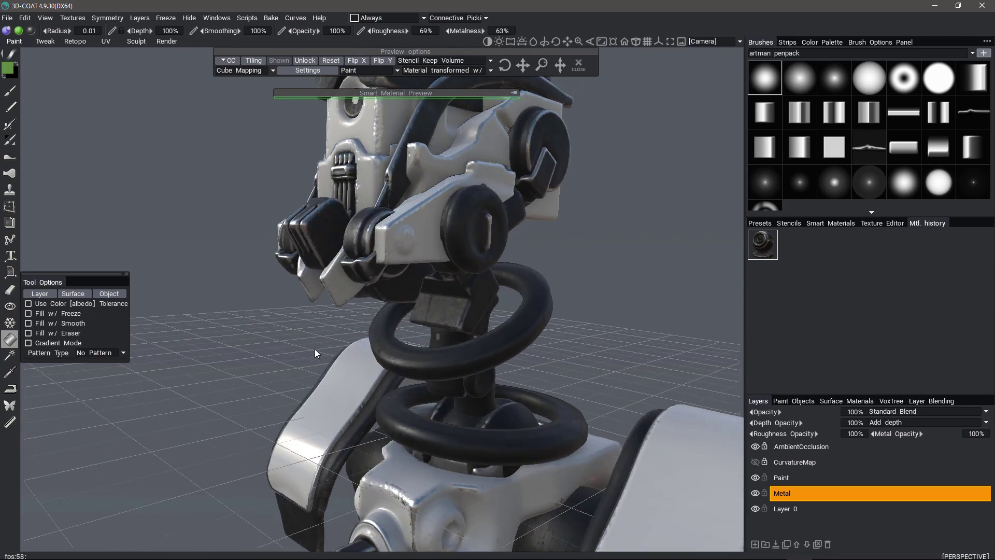
pyautogui.moveTo(314, 354)
pyautogui.mouseDown()
pyautogui.moveTo(286, 349)
pyautogui.moveTo(311, 350)
pyautogui.mouseUp()
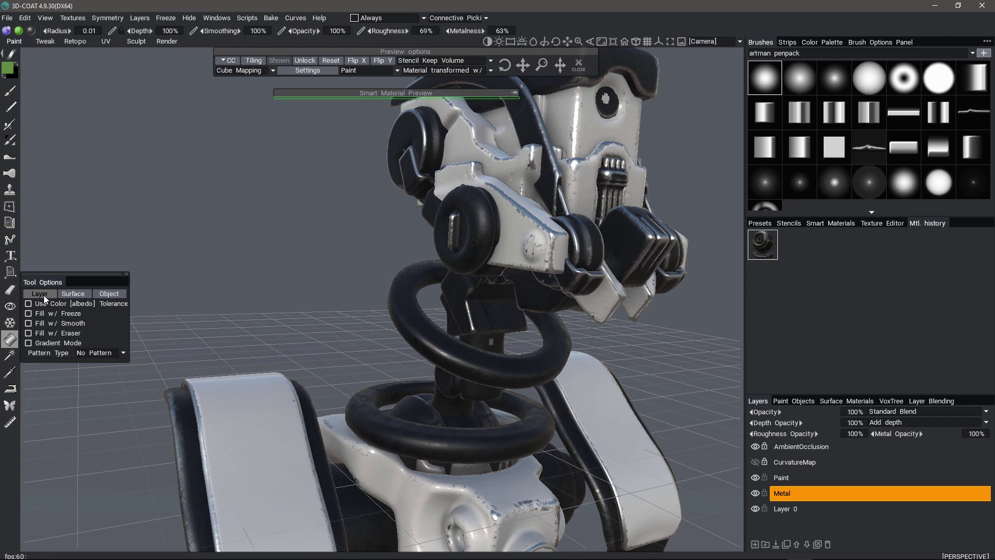
pyautogui.moveTo(373, 242); pyautogui.dragTo(457, 177)
pyautogui.moveTo(457, 177); pyautogui.dragTo(70, 304, button='right')
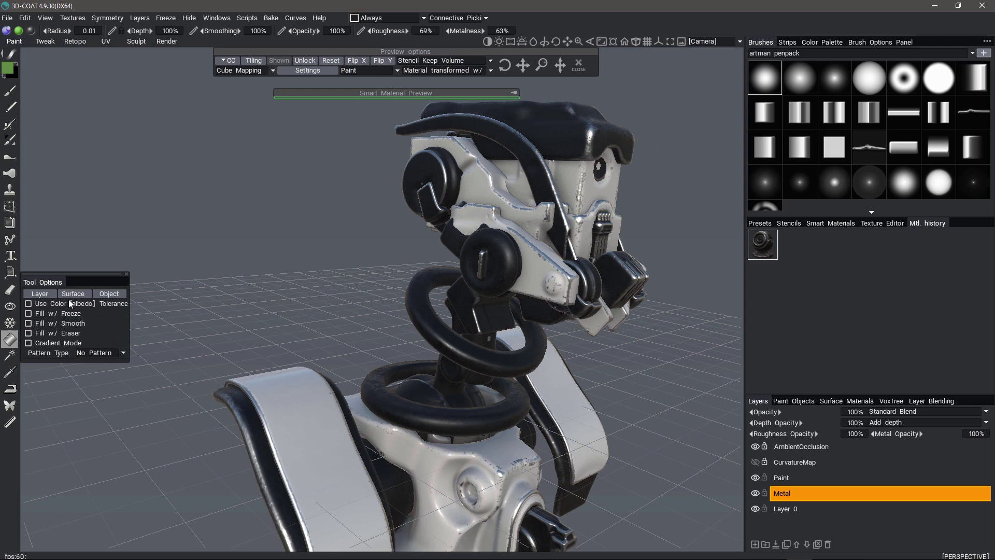
pyautogui.click(46, 297)
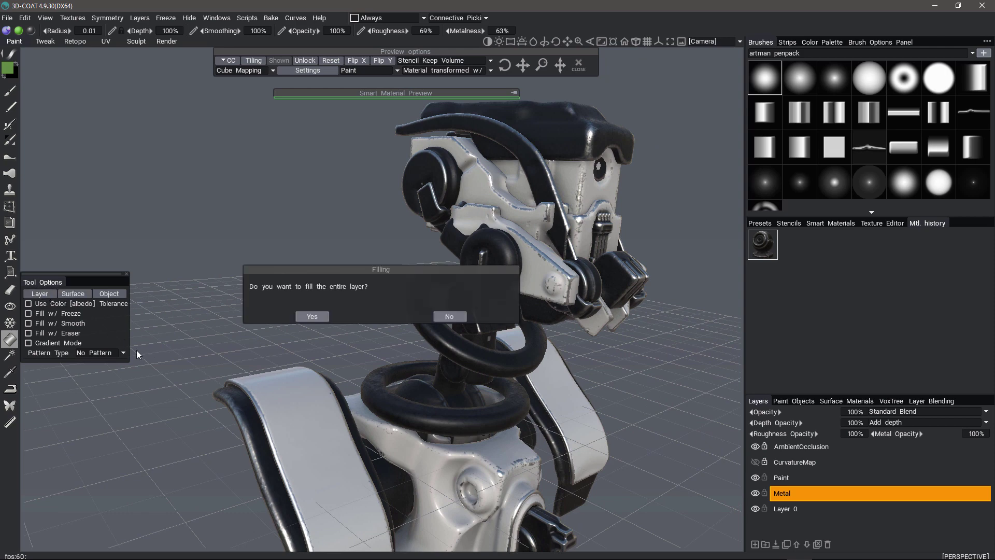
pyautogui.click(307, 317)
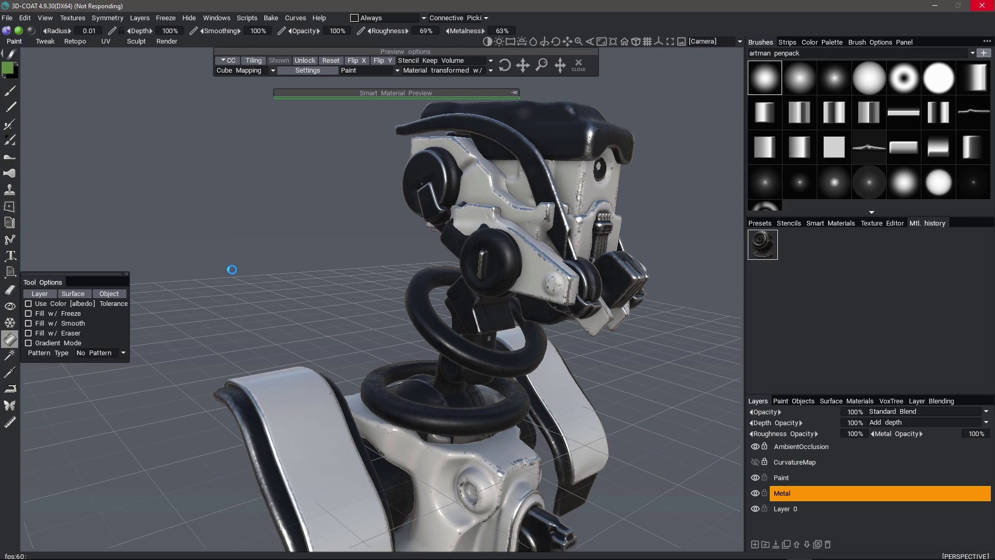
pyautogui.moveTo(233, 274); pyautogui.dragTo(571, 176)
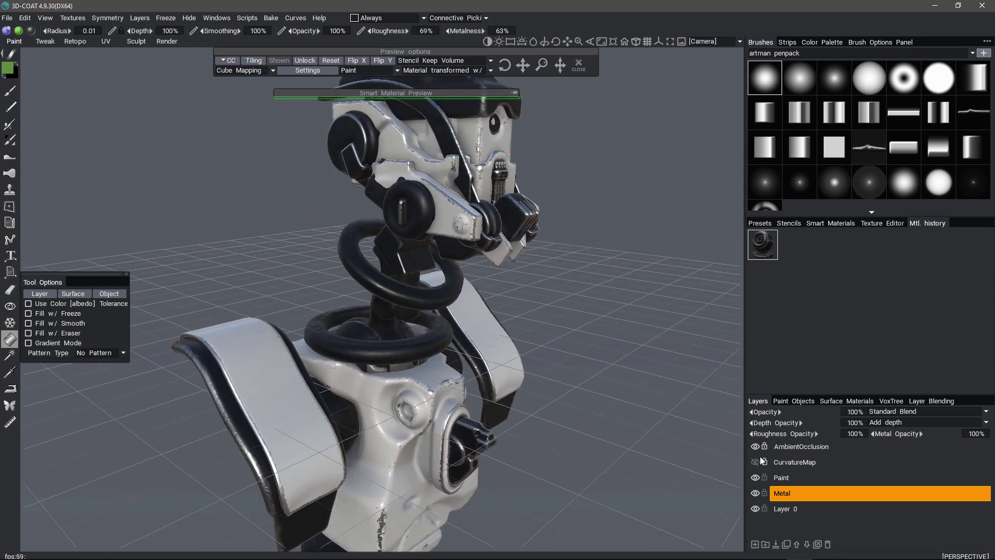
# Step: Hide the Paint layer to inspect the metal fill underneath, and show the layer again
pyautogui.click(756, 482)
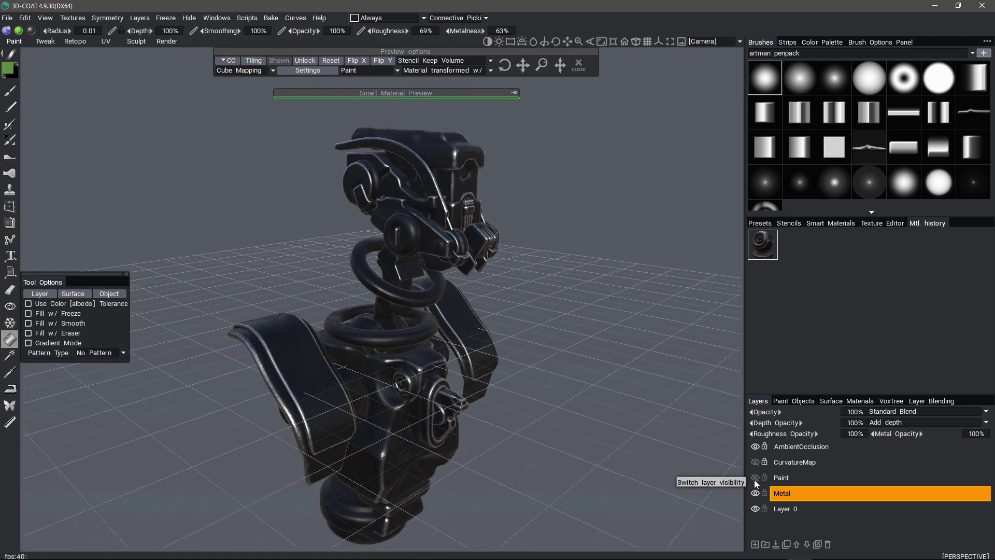
pyautogui.click(754, 480)
pyautogui.moveTo(665, 475); pyautogui.dragTo(782, 483)
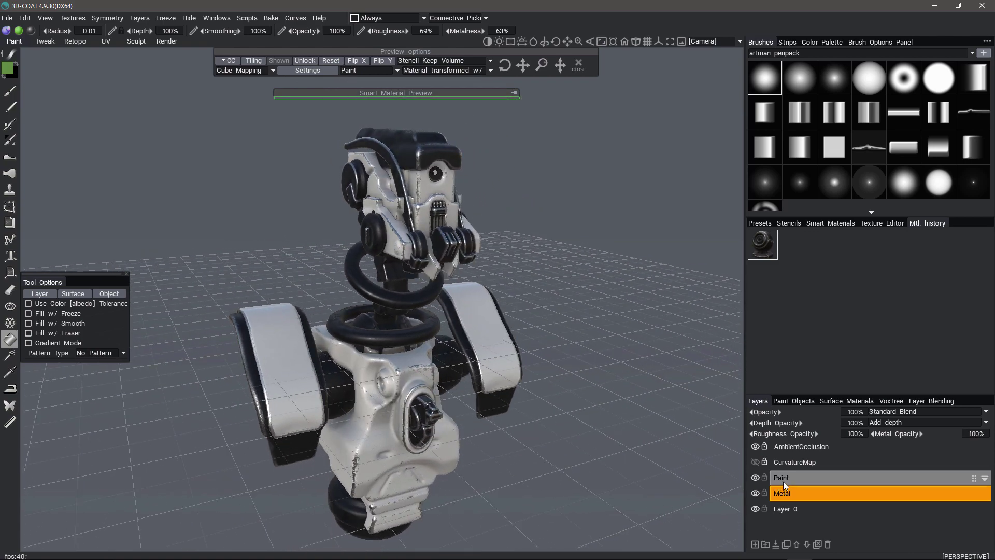
# Step: Make the Paint layer active and attach its recorded smart material from the material history to the layer
pyautogui.click(780, 481)
pyautogui.moveTo(684, 456)
pyautogui.mouseDown()
pyautogui.moveTo(655, 442)
pyautogui.moveTo(640, 384)
pyautogui.moveTo(640, 420)
pyautogui.moveTo(609, 380)
pyautogui.mouseUp()
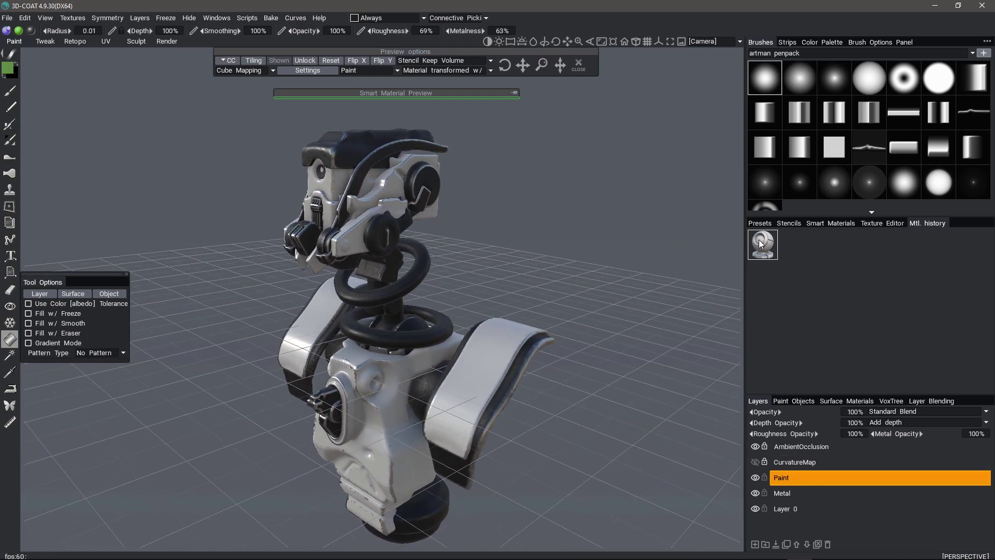
pyautogui.rightClick(762, 244)
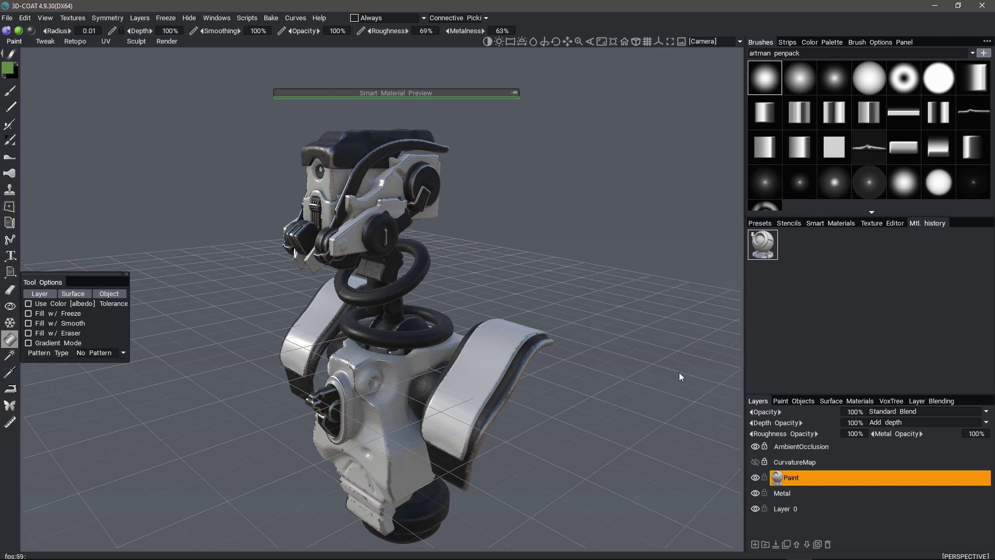
# Step: Switch the smart materials library to the Paints_Metal folder and replace the Paint layer's attached material with a dark worn paint
pyautogui.click(828, 222)
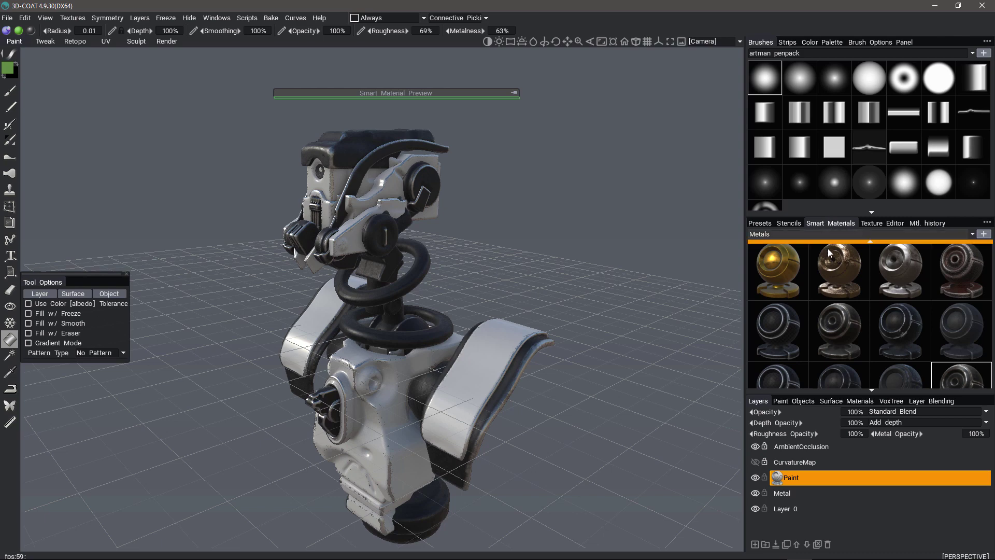
pyautogui.click(855, 234)
pyautogui.click(880, 319)
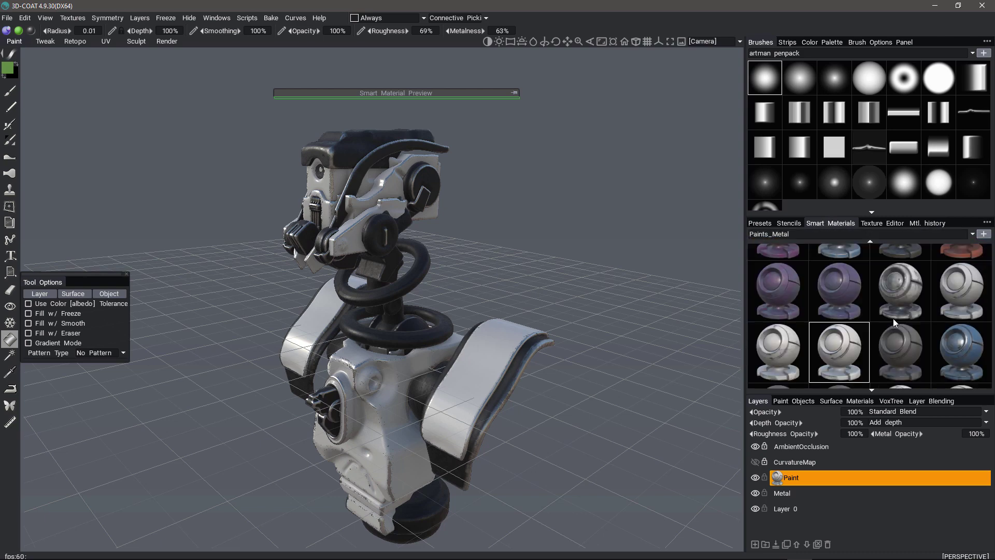
pyautogui.moveTo(830, 266); pyautogui.dragTo(826, 350)
pyautogui.moveTo(883, 306); pyautogui.dragTo(883, 335)
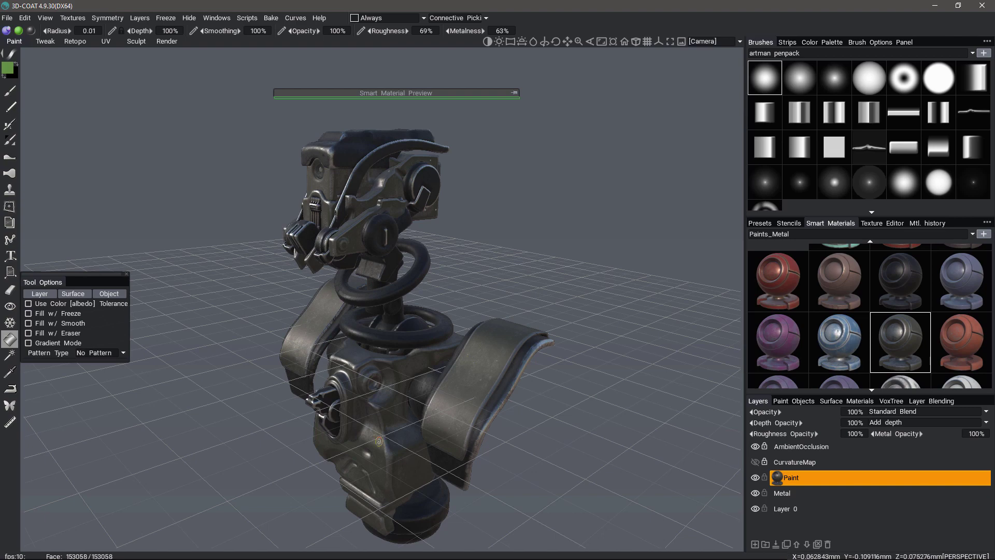
# Step: Bring up the material history again and revert the Paint layer to its white paint material
pyautogui.moveTo(248, 370); pyautogui.dragTo(280, 253)
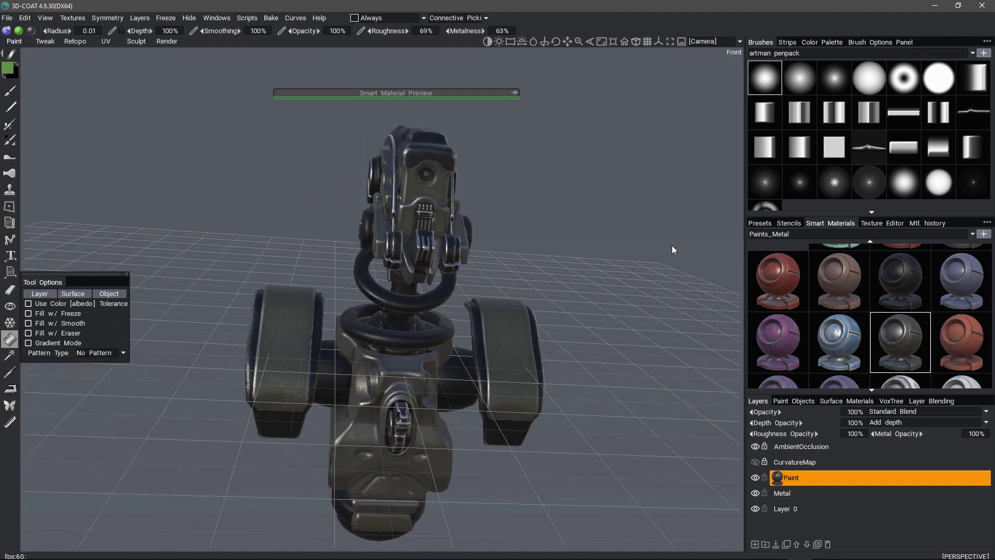
pyautogui.click(919, 223)
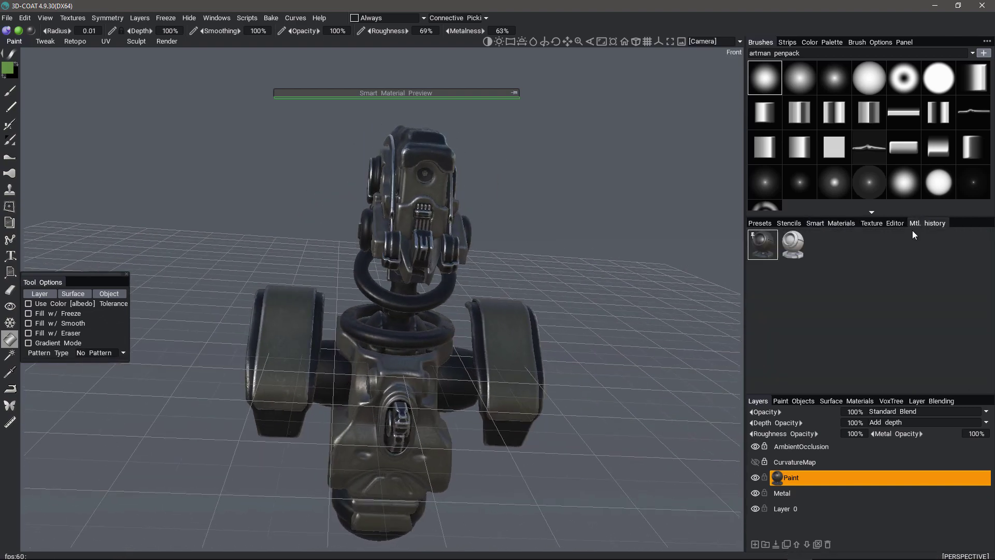
pyautogui.moveTo(718, 243); pyautogui.dragTo(604, 275)
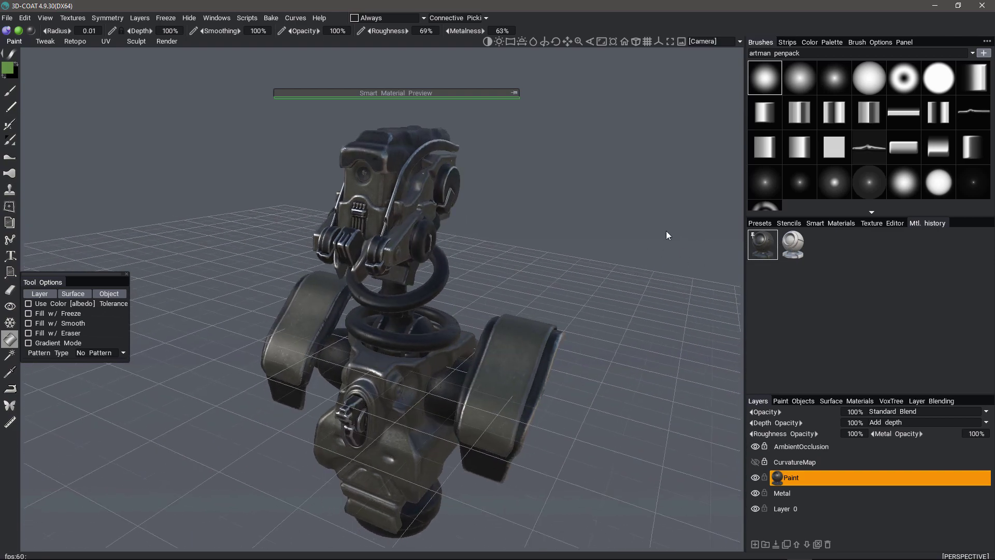
pyautogui.hotkey('ctrl', 'z')
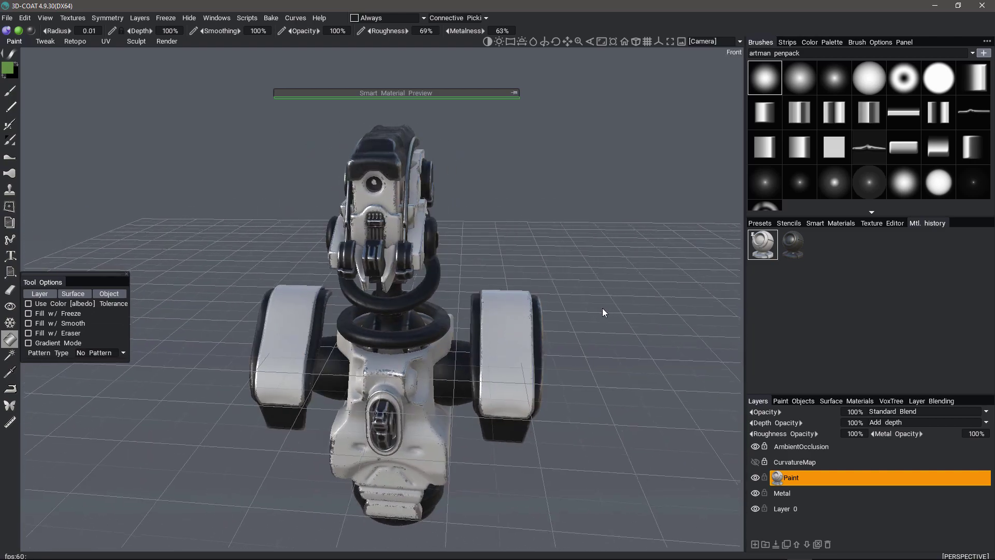
pyautogui.moveTo(639, 310); pyautogui.dragTo(684, 267)
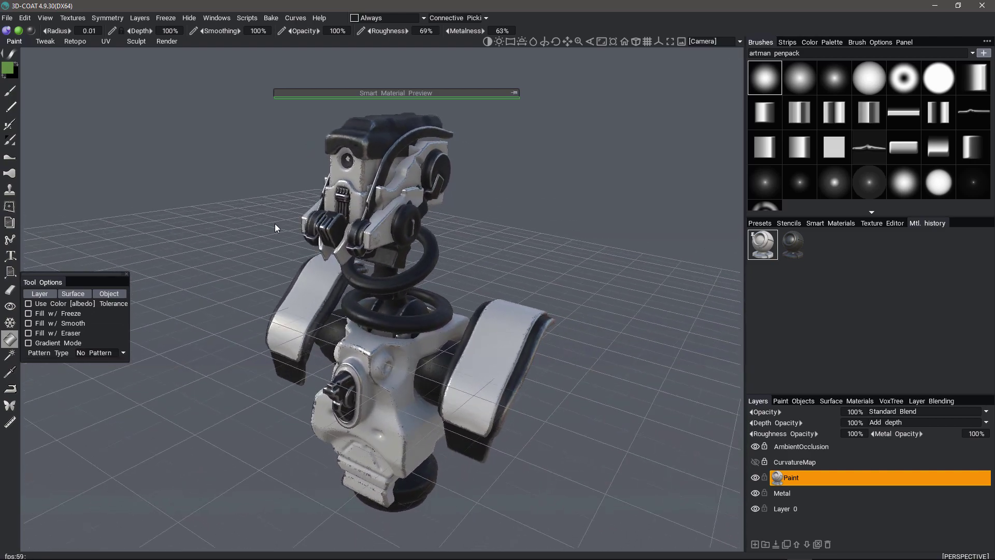
# Step: In the Tweak workspace, select the round eye lens on the robot's face as a whole object with Select/Transform
pyautogui.moveTo(257, 227); pyautogui.dragTo(231, 157)
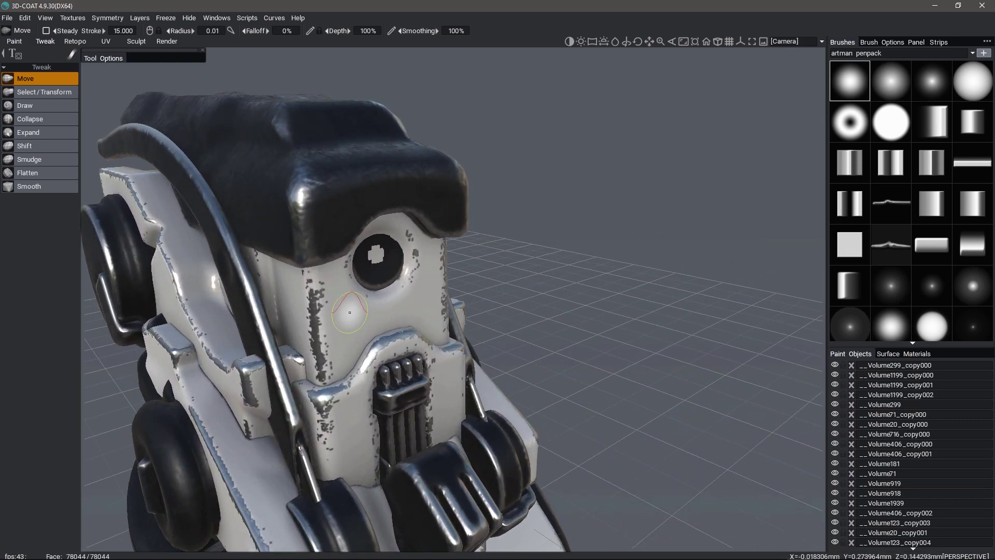
pyautogui.keyDown('alt'); pyautogui.moveTo(404, 257); pyautogui.dragTo(433, 226); pyautogui.keyUp('alt')
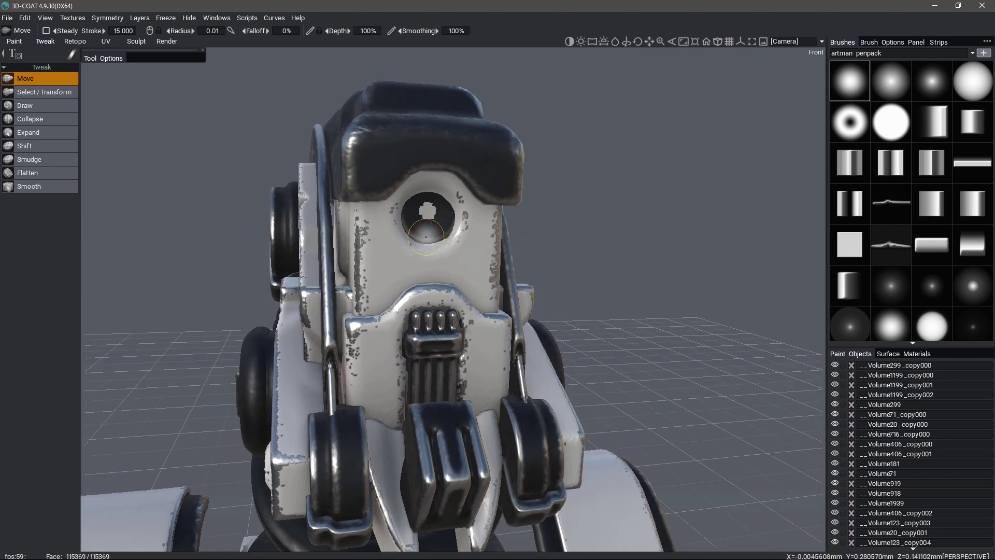
pyautogui.click(48, 95)
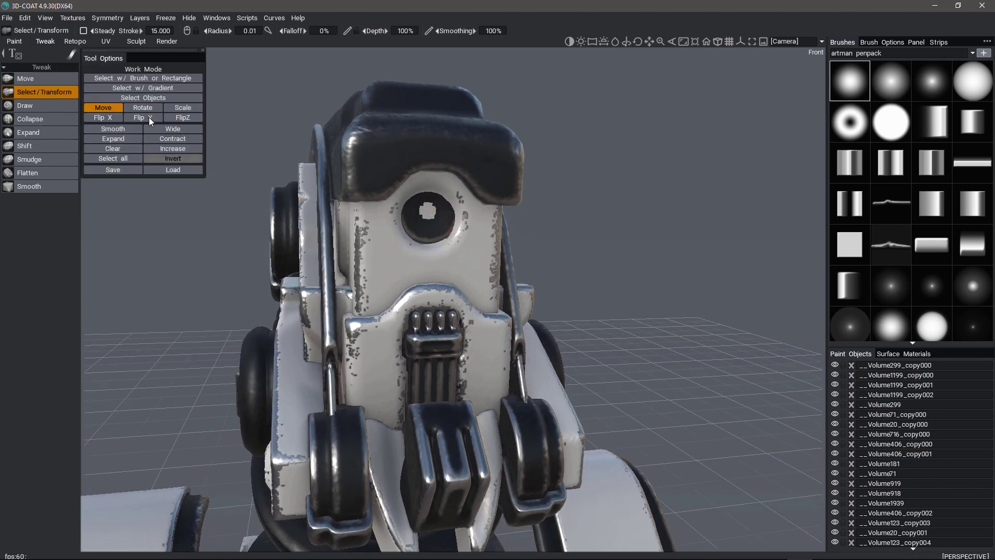
pyautogui.click(152, 98)
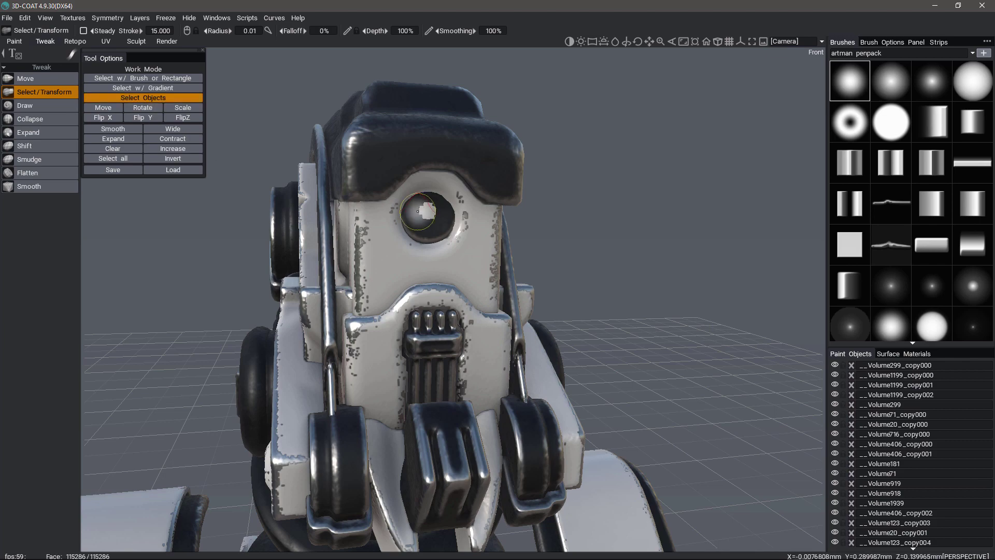
pyautogui.moveTo(196, 207); pyautogui.dragTo(220, 204)
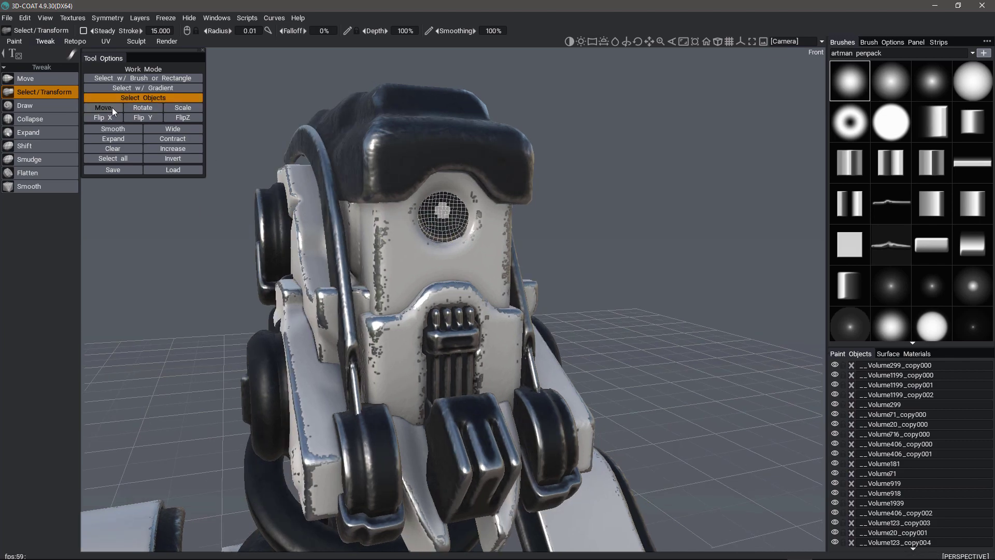
# Step: Move the selected eye lens along the head's front-to-back axis within its socket and clear the selection
pyautogui.click(111, 108)
pyautogui.moveTo(249, 135); pyautogui.dragTo(515, 138)
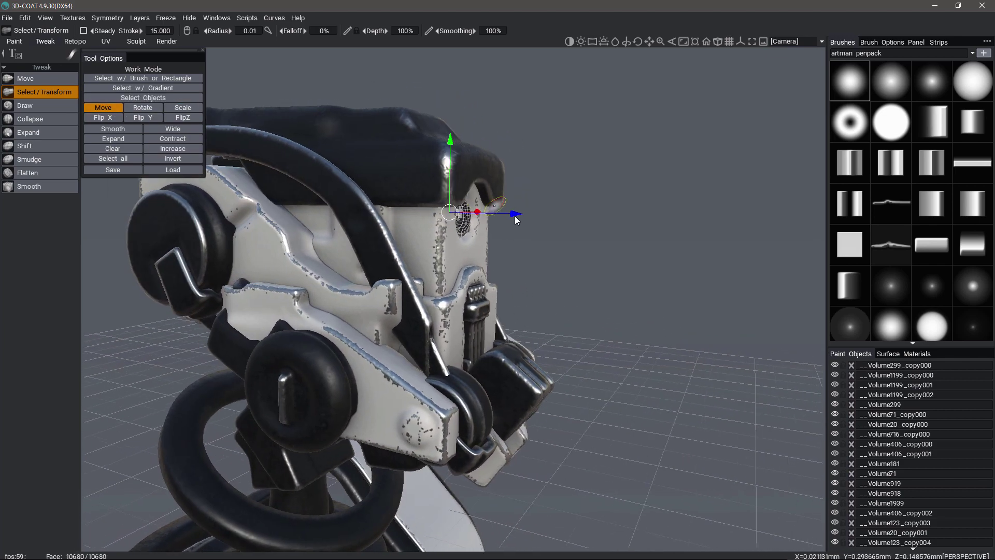
pyautogui.moveTo(519, 214); pyautogui.dragTo(481, 158)
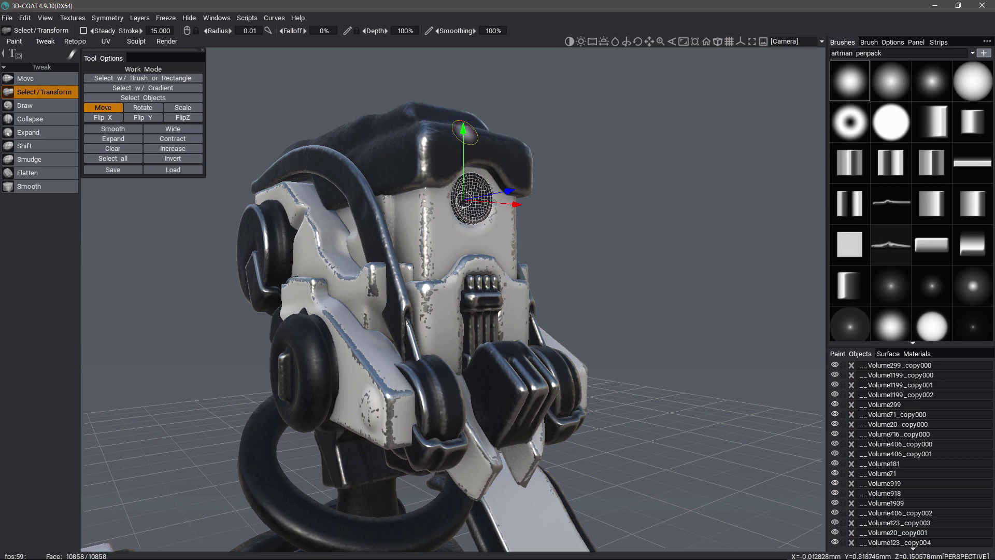
pyautogui.press('KP_2')
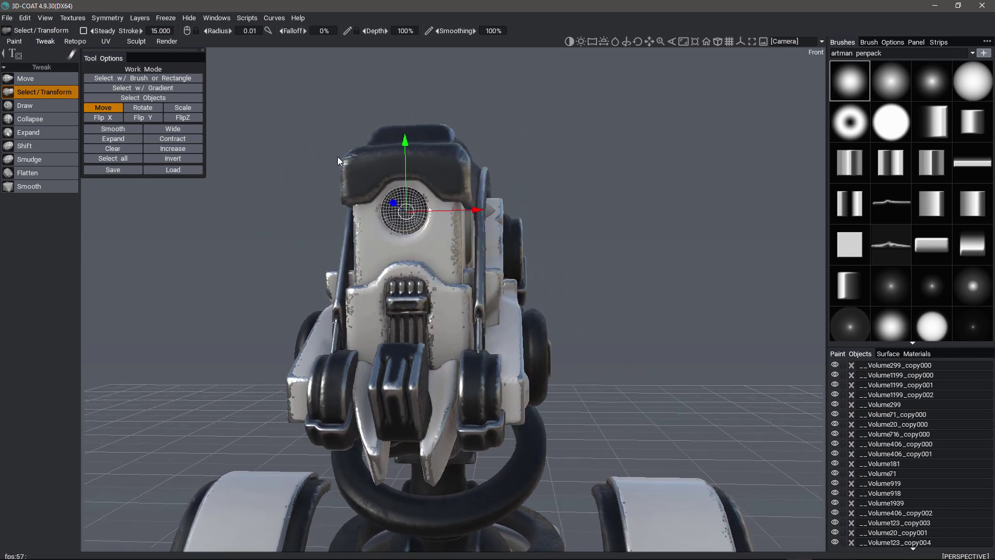
pyautogui.keyDown('alt'); pyautogui.moveTo(338, 160); pyautogui.dragTo(317, 254); pyautogui.keyUp('alt')
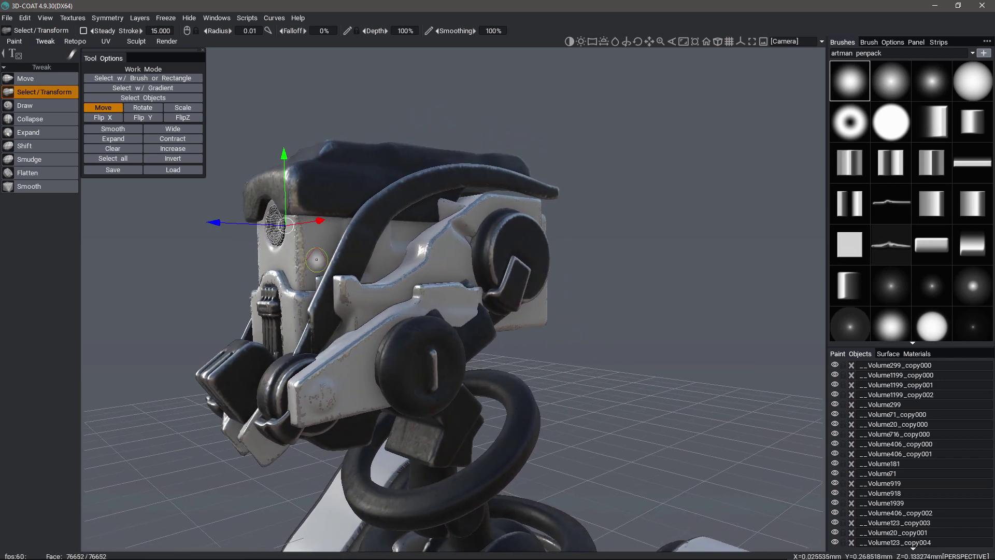
pyautogui.keyDown('alt'); pyautogui.moveTo(308, 154); pyautogui.dragTo(319, 156); pyautogui.keyUp('alt')
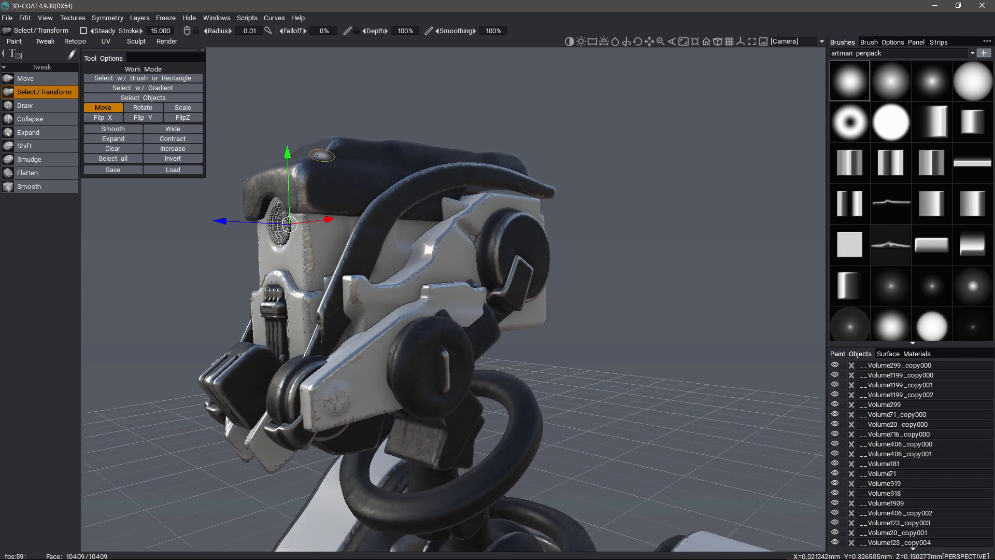
pyautogui.press('KP_2')
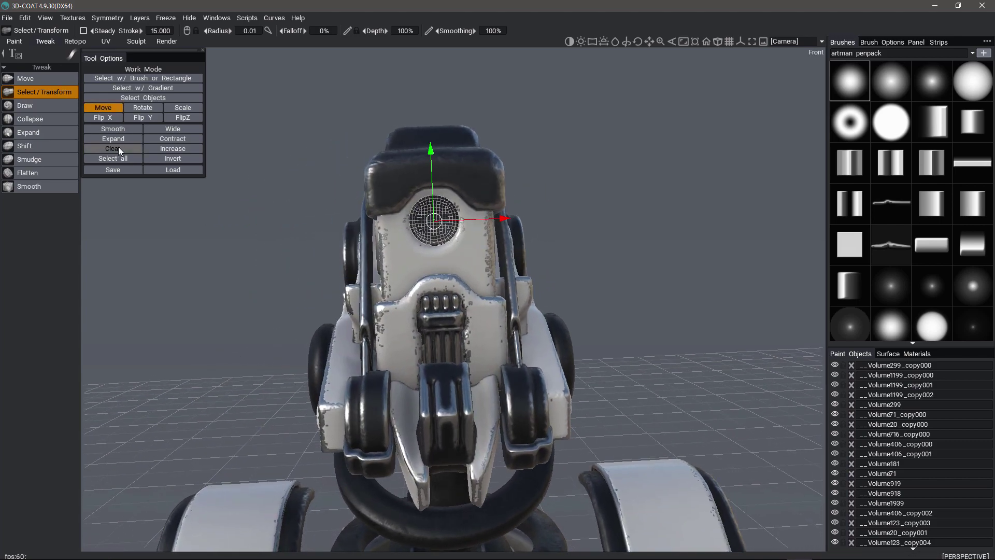
pyautogui.click(117, 149)
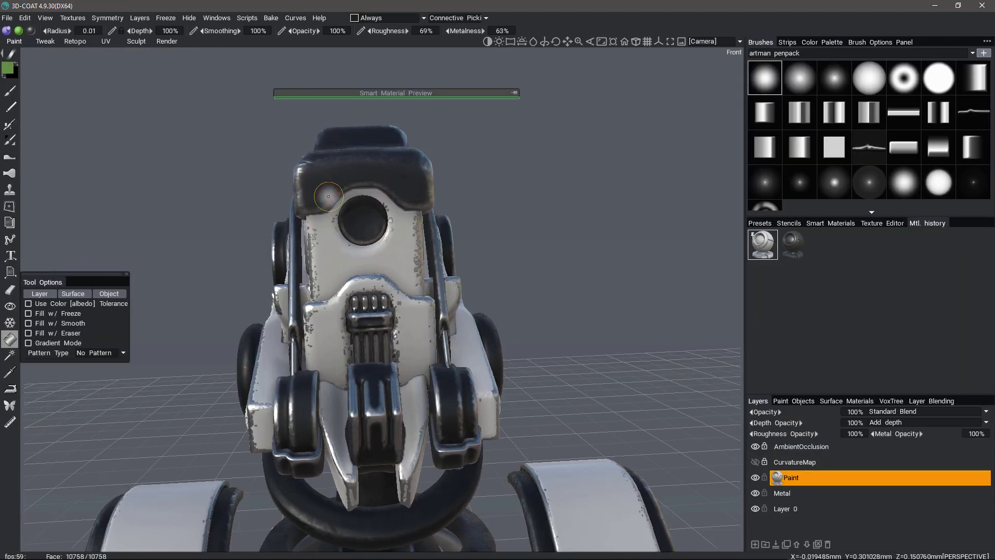
# Step: Back in the Paint workspace, add a new layer above Paint, name it Glass and make it active
pyautogui.moveTo(241, 184); pyautogui.dragTo(311, 151)
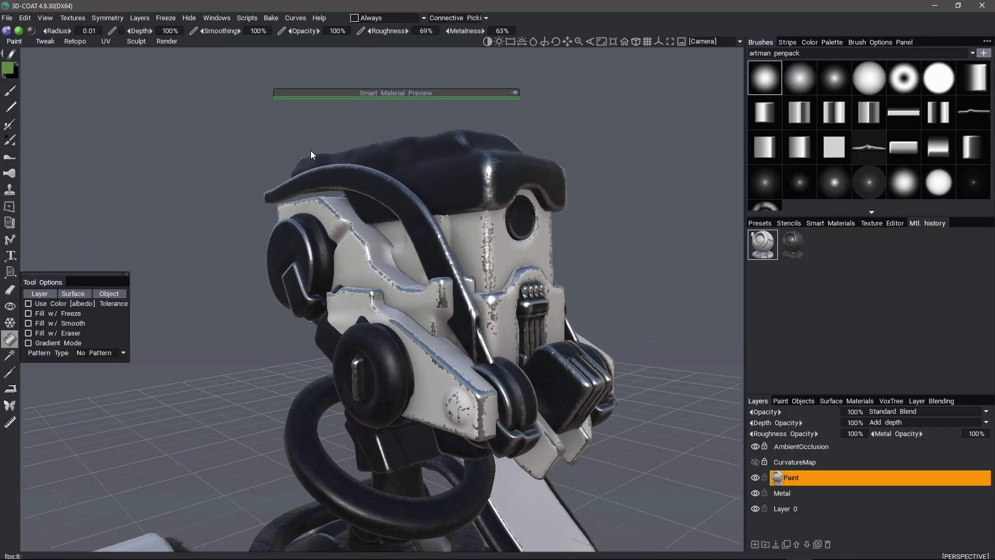
pyautogui.moveTo(591, 291); pyautogui.dragTo(622, 363, button='right')
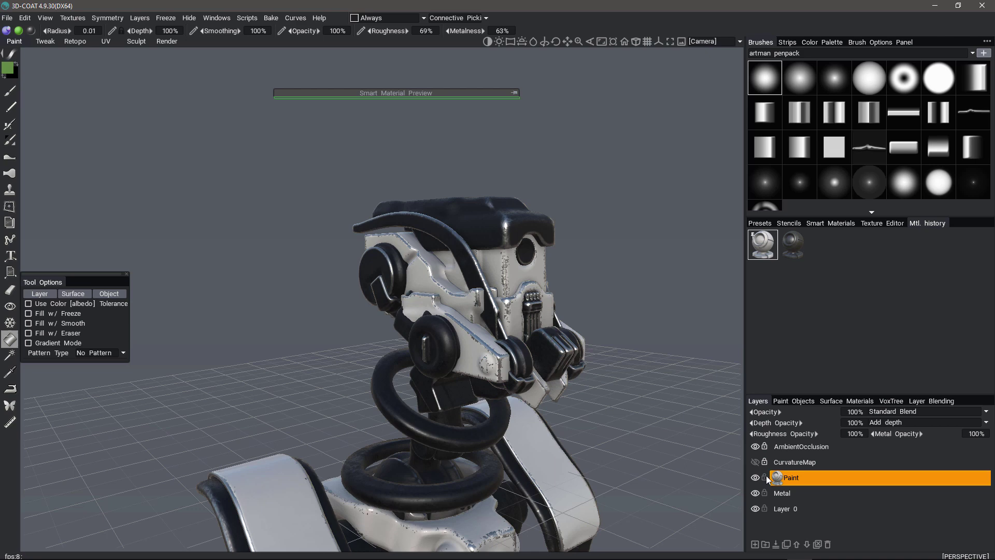
pyautogui.click(755, 544)
pyautogui.doubleClick(786, 479)
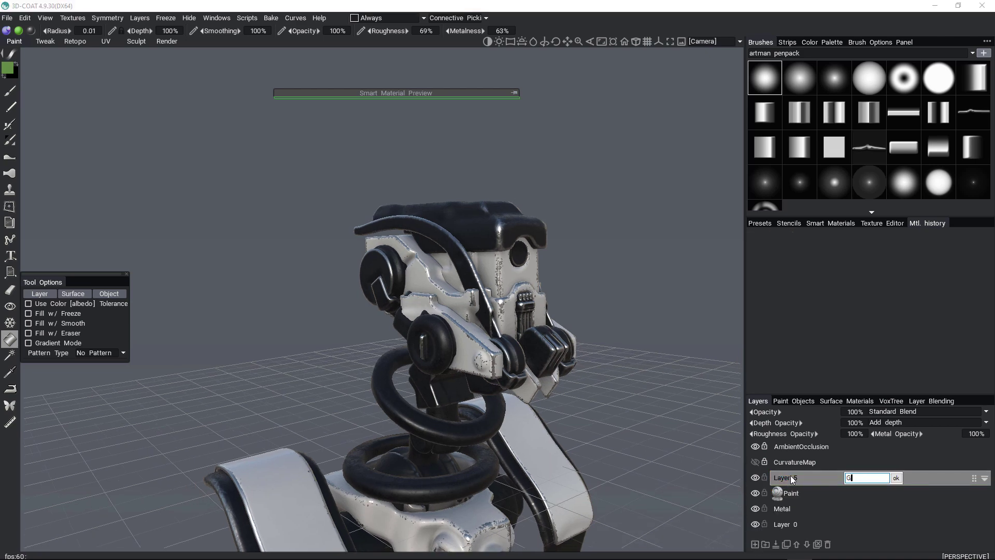
pyautogui.write('Glass')
pyautogui.press('Return')
pyautogui.click(792, 478)
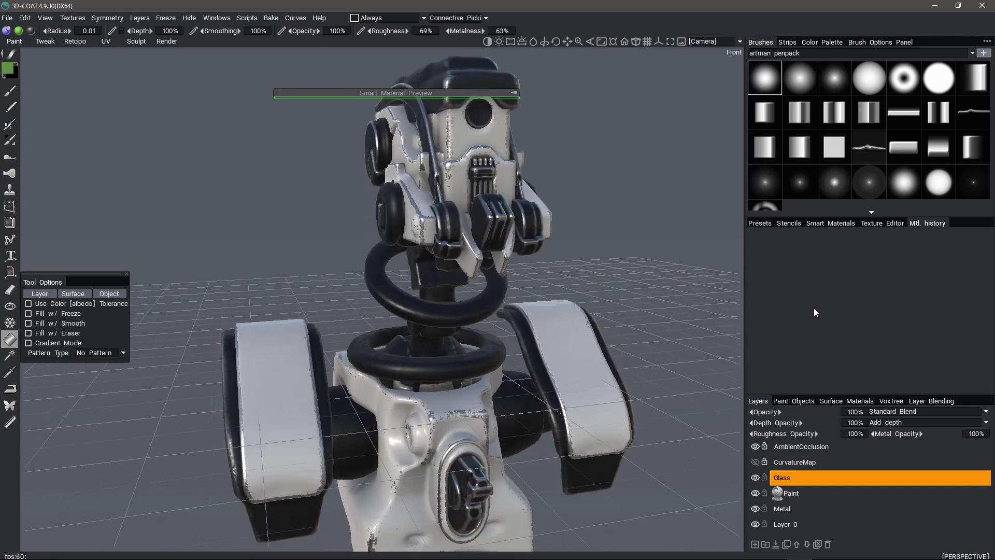
# Step: Choose the dark green glossy material from the Paints smart materials and fill the eye lens with it on the Glass layer
pyautogui.click(830, 223)
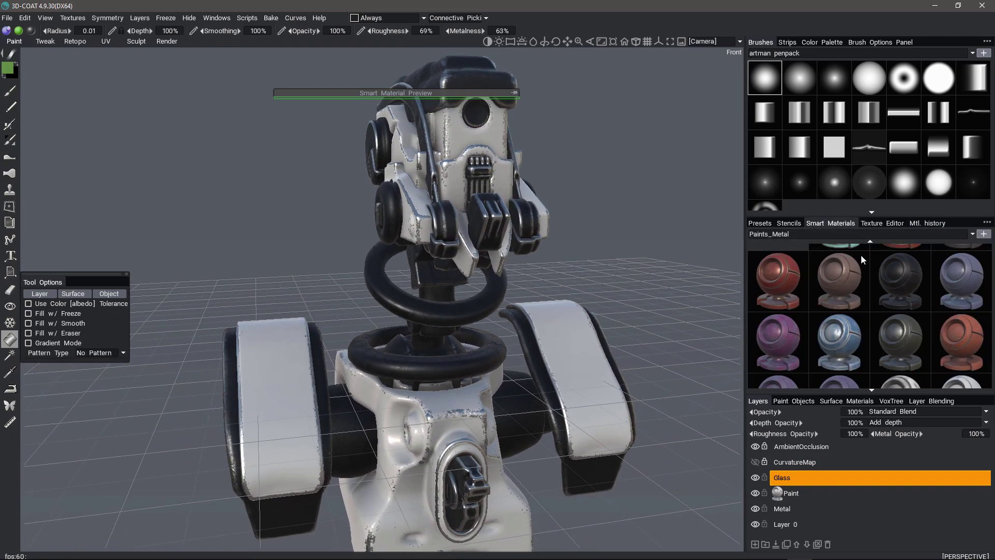
pyautogui.click(859, 235)
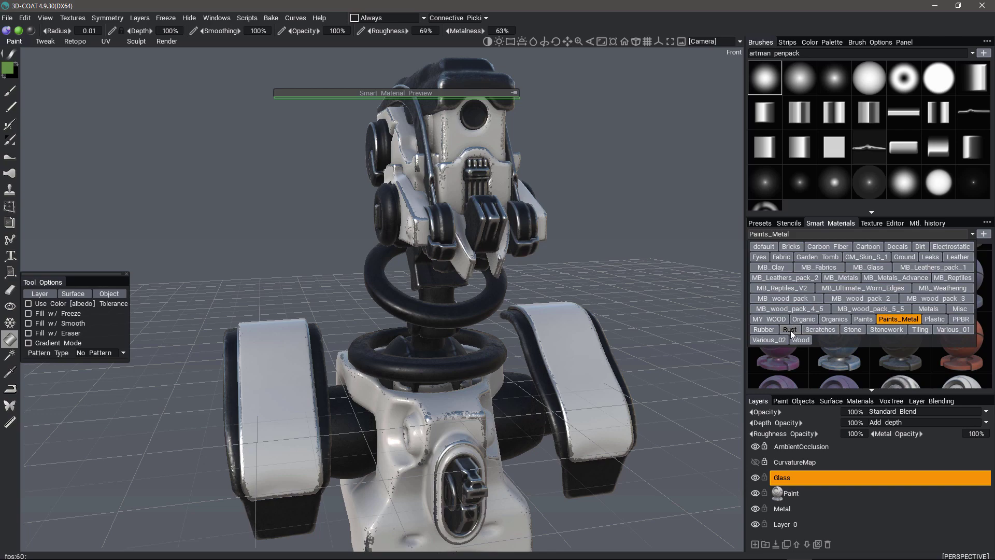
pyautogui.click(862, 319)
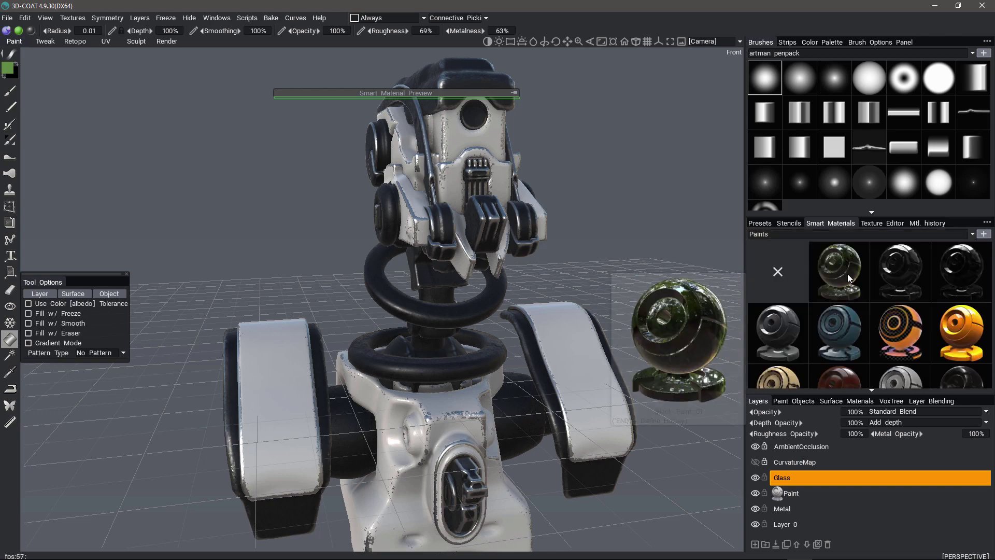
pyautogui.click(845, 273)
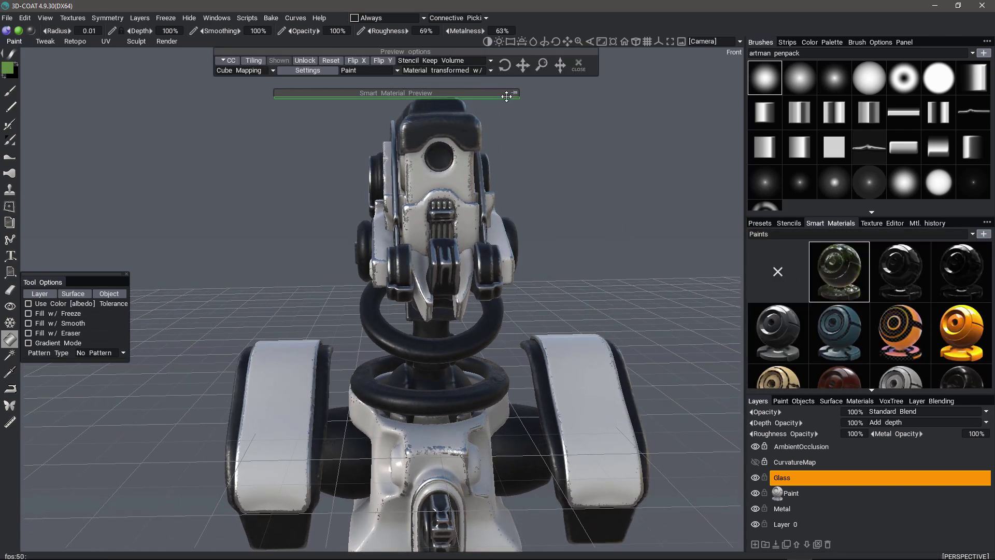
pyautogui.click(515, 93)
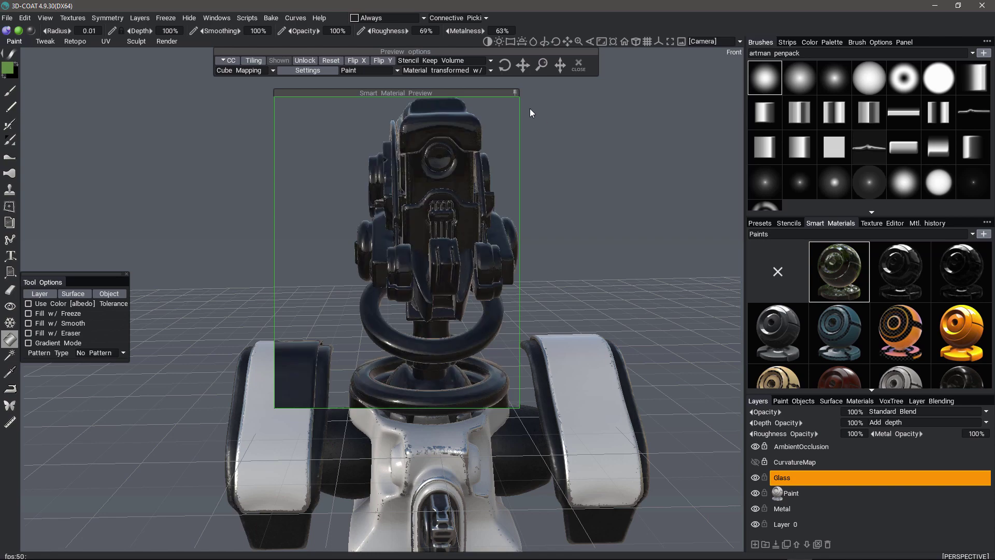
pyautogui.click(515, 93)
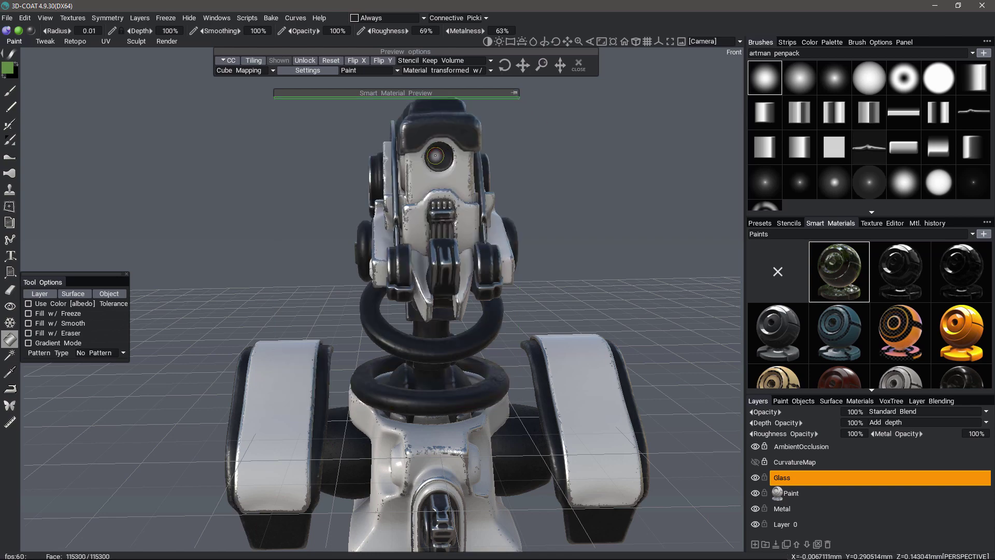
pyautogui.moveTo(583, 253); pyautogui.dragTo(304, 180)
# Step: Close the smart material's preview options and switch to the Brush tool
pyautogui.click(576, 64)
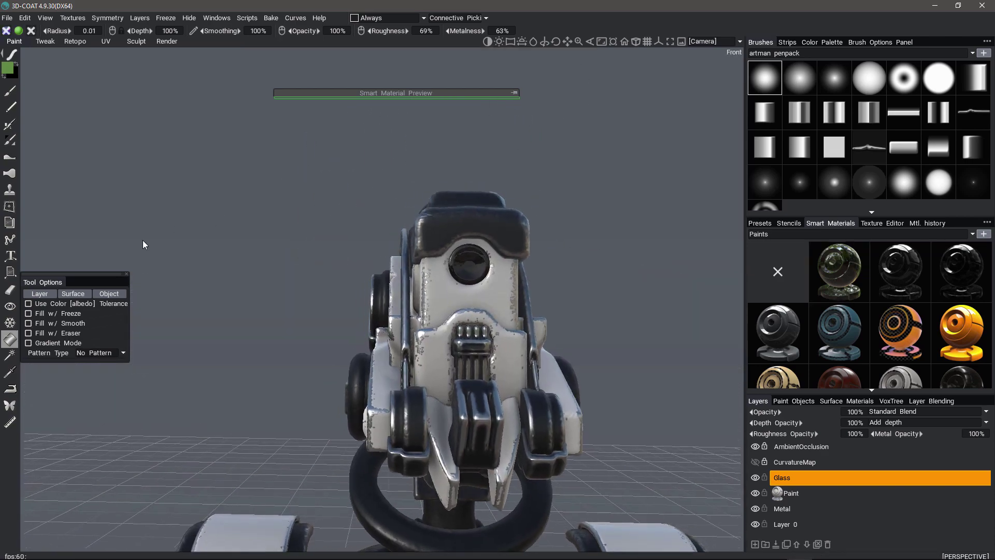
pyautogui.click(12, 91)
pyautogui.scroll(-5, 292, 127)
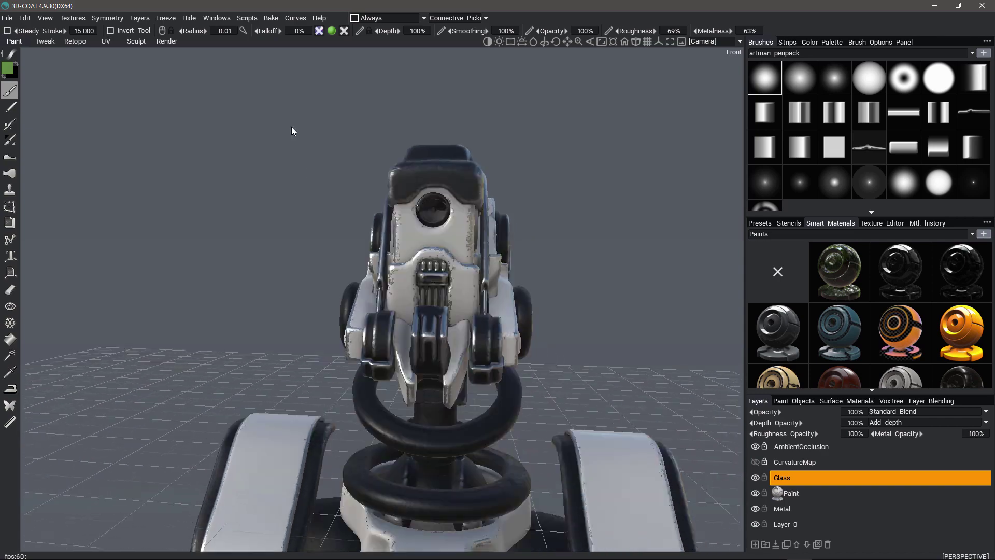
pyautogui.moveTo(292, 127)
pyautogui.mouseDown()
pyautogui.moveTo(277, 179)
pyautogui.moveTo(229, 200)
pyautogui.moveTo(291, 216)
pyautogui.moveTo(301, 155)
pyautogui.mouseUp()
# Step: Start an export to Blender as FBX, overwriting the existing Robot_Bust_003 file in the Blender exchange folder
pyautogui.click(8, 18)
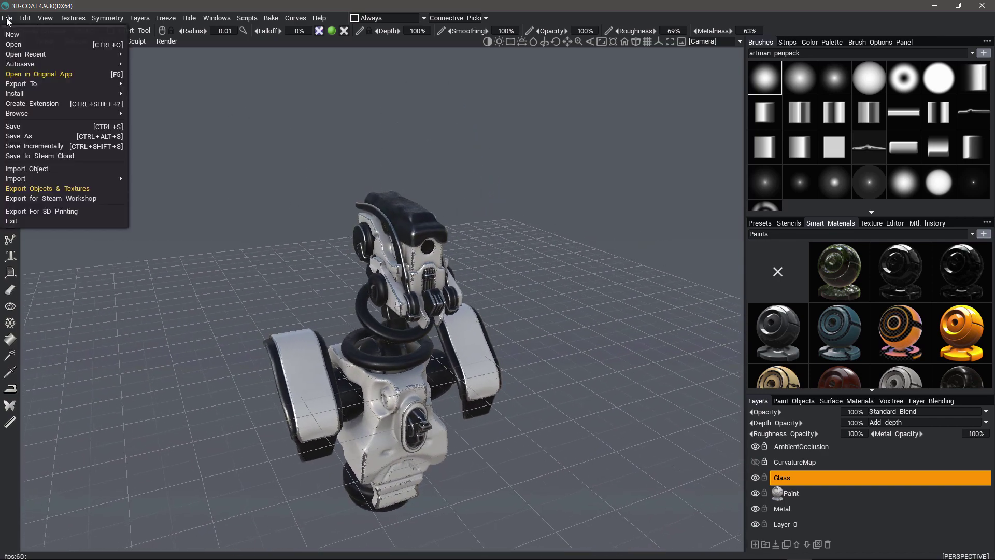
pyautogui.moveTo(35, 87)
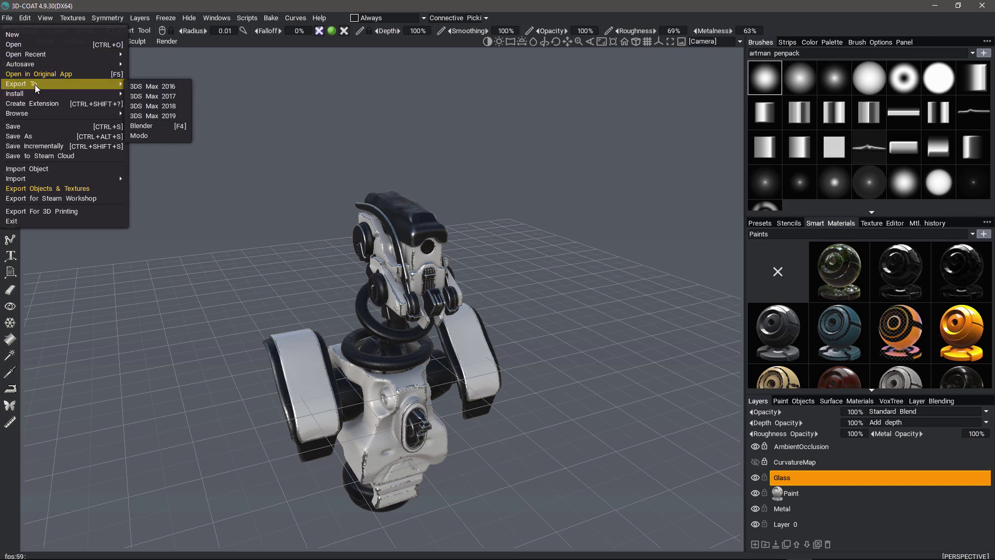
pyautogui.click(141, 129)
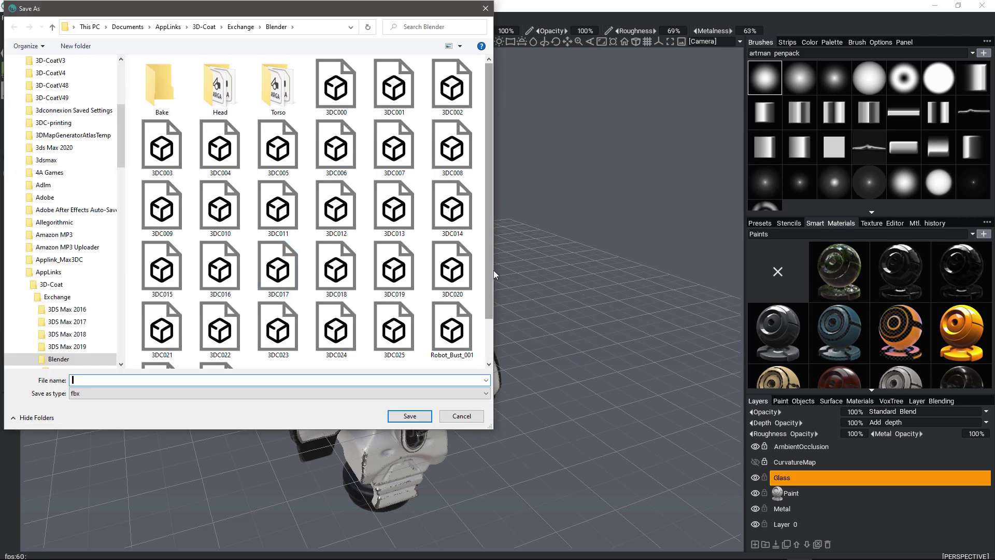
pyautogui.moveTo(489, 270); pyautogui.dragTo(488, 317)
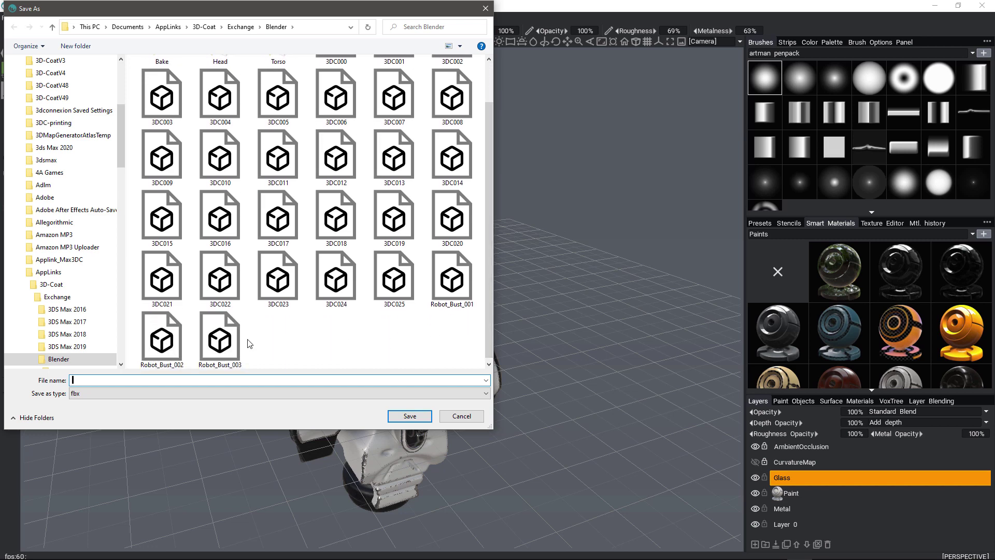
pyautogui.click(220, 340)
pyautogui.click(404, 420)
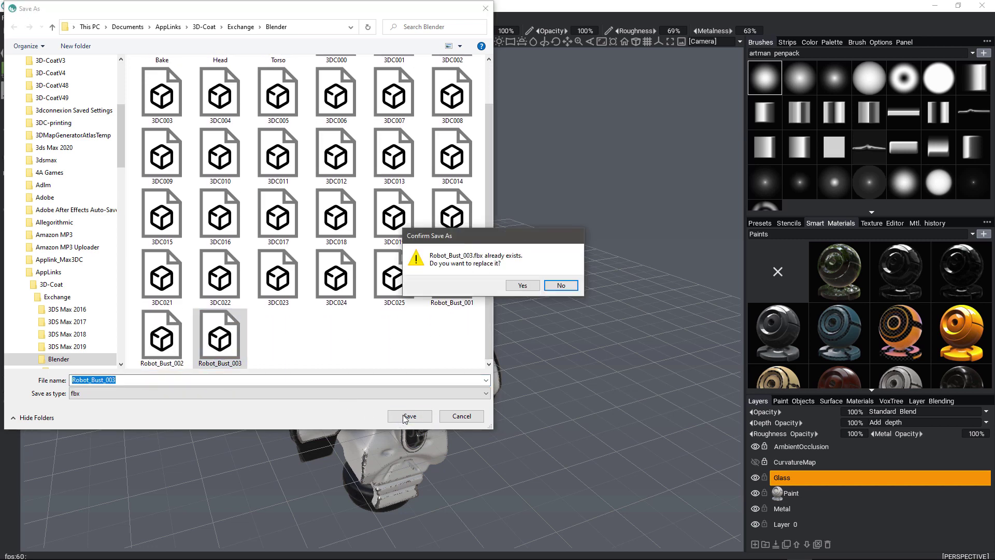
pyautogui.click(522, 285)
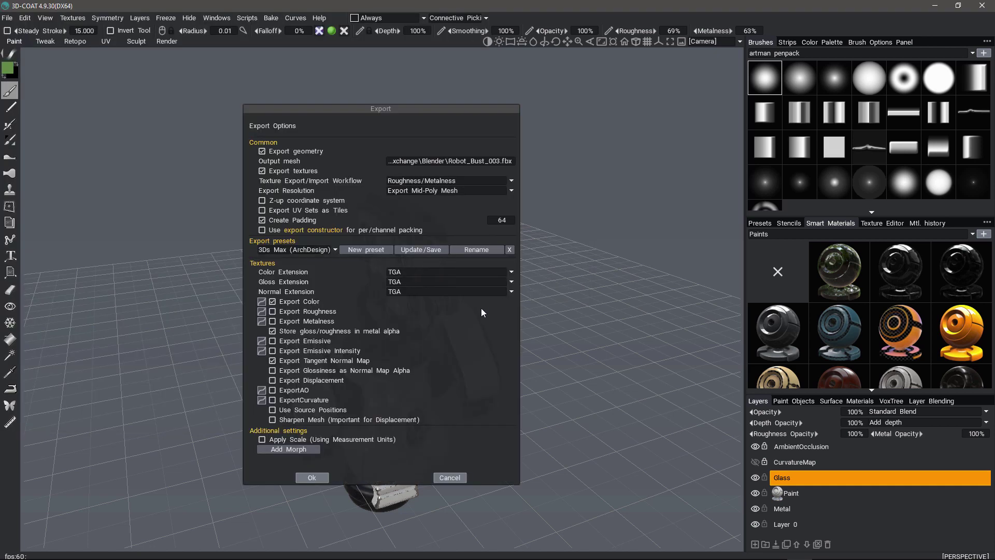
# Step: Set the export to use the export constructor with the BlenderAppLink preset, the low-poly mesh and no displacement texture
pyautogui.click(262, 230)
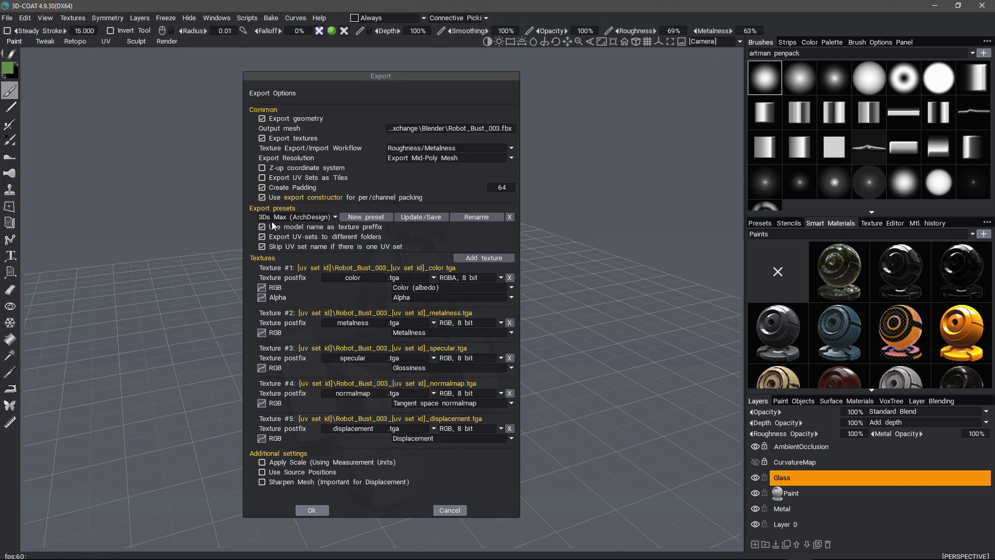
pyautogui.click(334, 217)
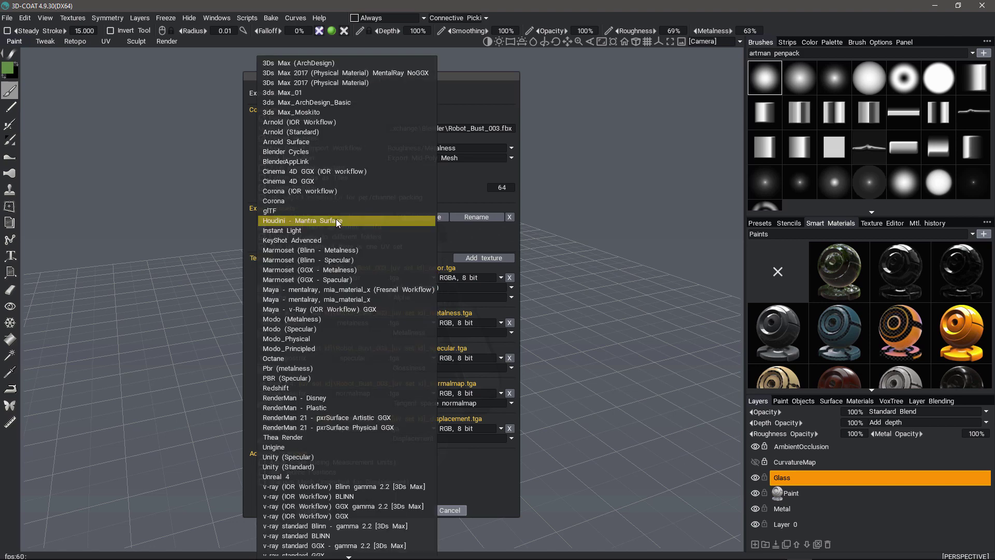
pyautogui.click(287, 162)
pyautogui.click(415, 158)
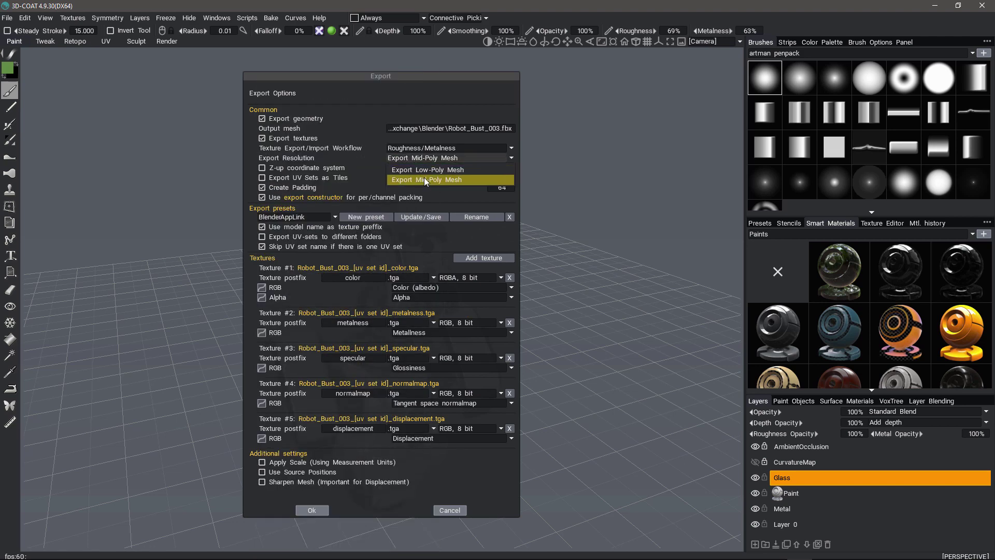
pyautogui.click(420, 171)
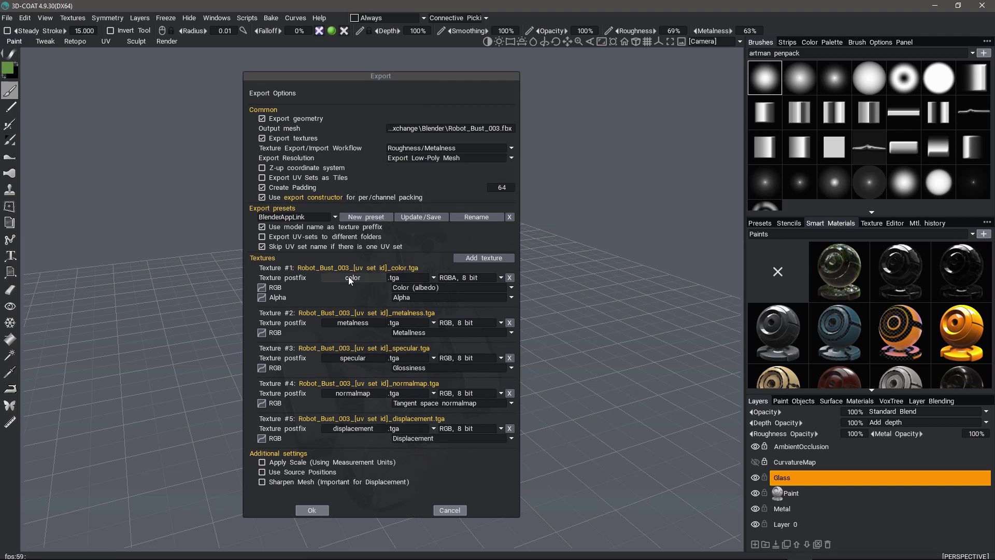
pyautogui.click(510, 429)
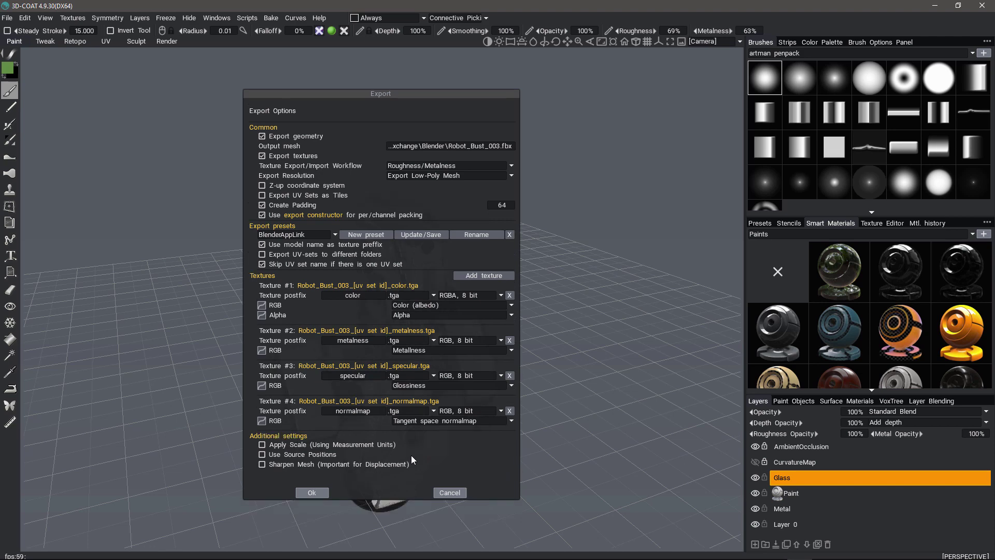
# Step: Apply scale using measurement units with an additional scale of 100 and run the export
pyautogui.click(262, 445)
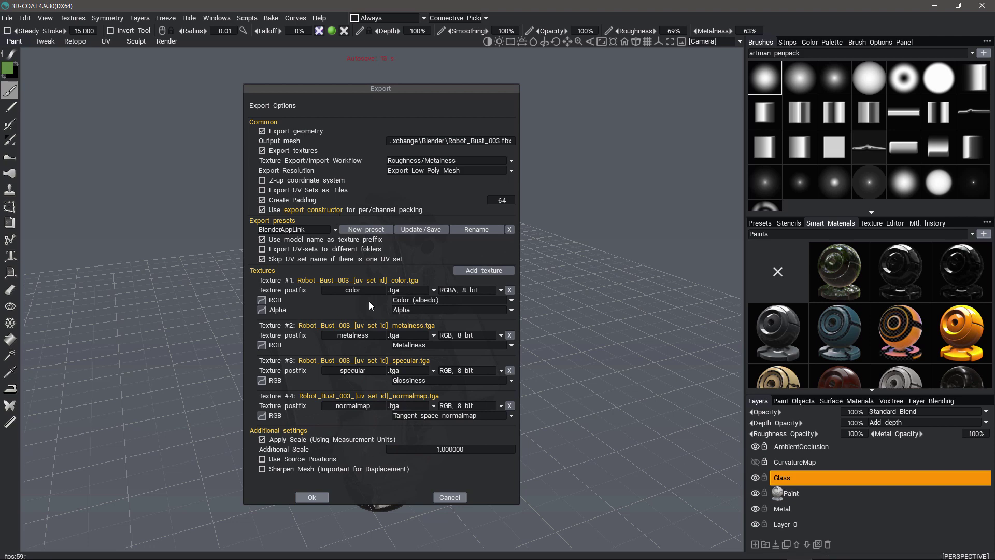
pyautogui.click(448, 451)
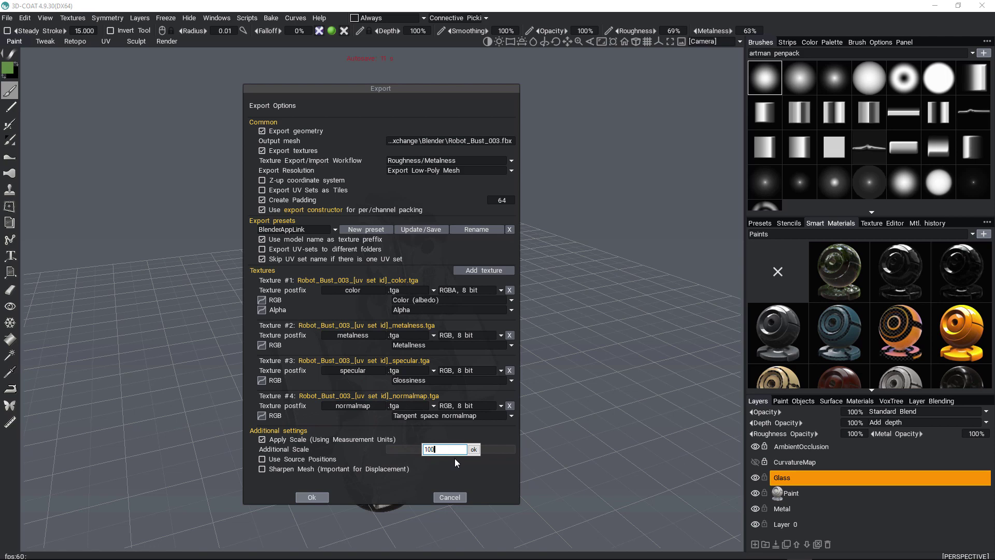
pyautogui.click(473, 450)
pyautogui.click(311, 497)
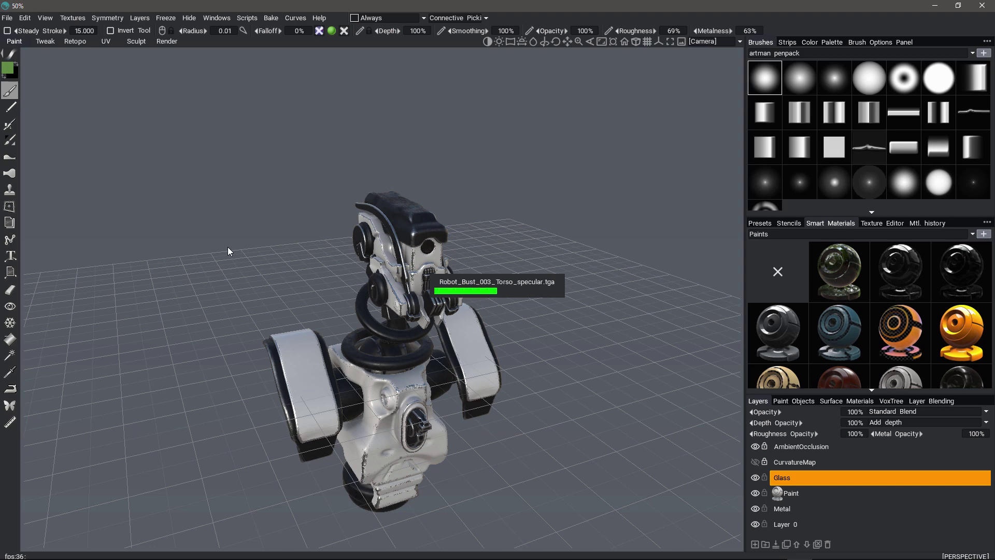
# Step: Switch to Blender, hide the Applink_Objects collection and set the viewport shading to Material Preview
pyautogui.click(444, 555)
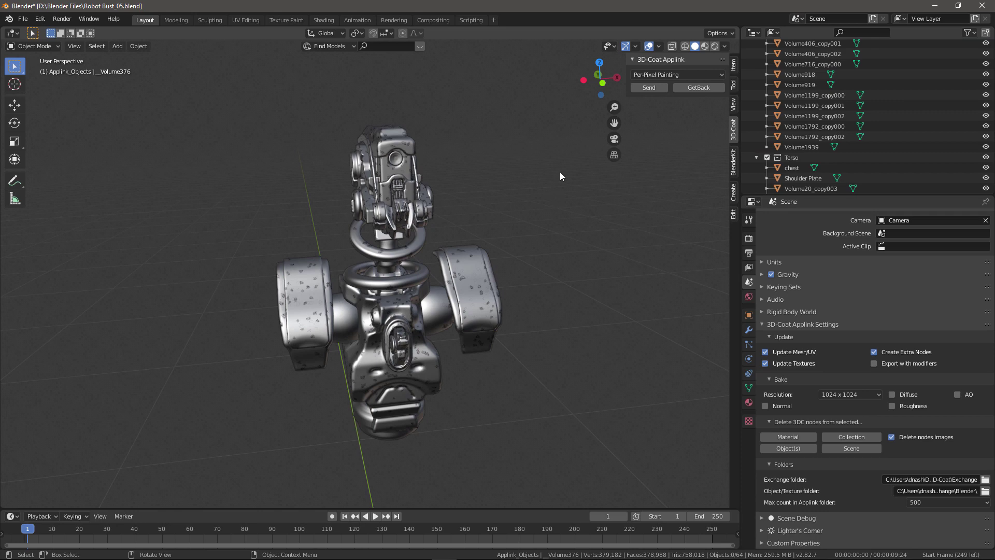
pyautogui.scroll(-3, 811, 147)
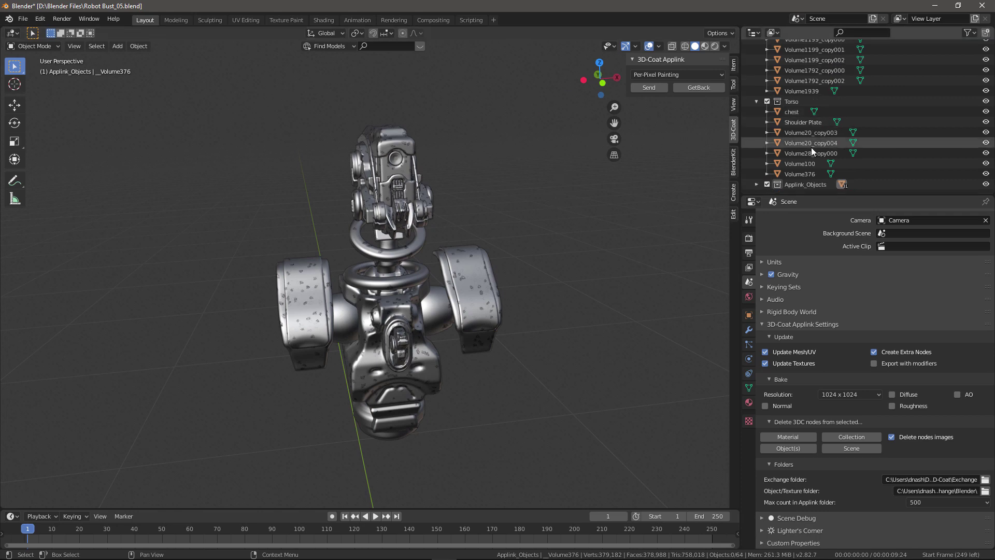
pyautogui.click(986, 184)
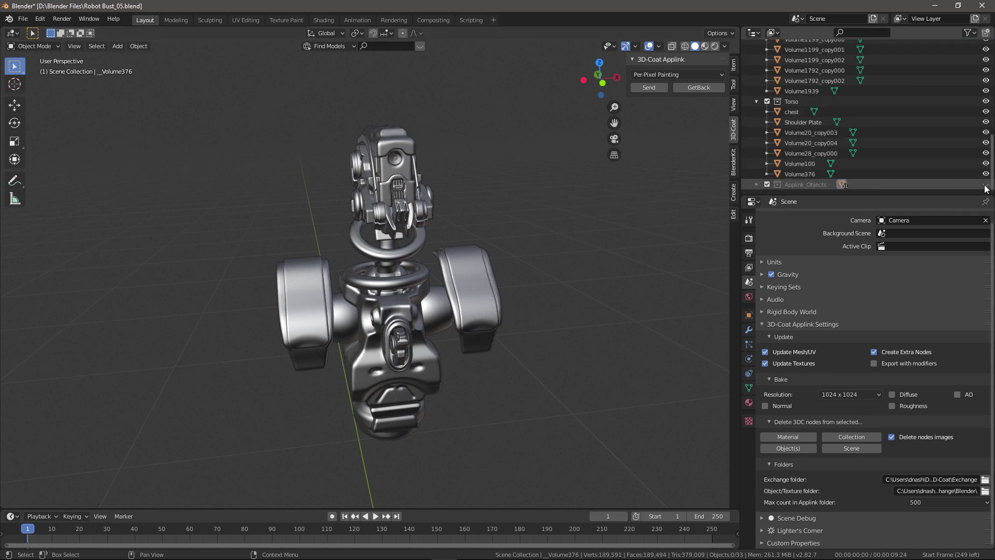
pyautogui.click(704, 46)
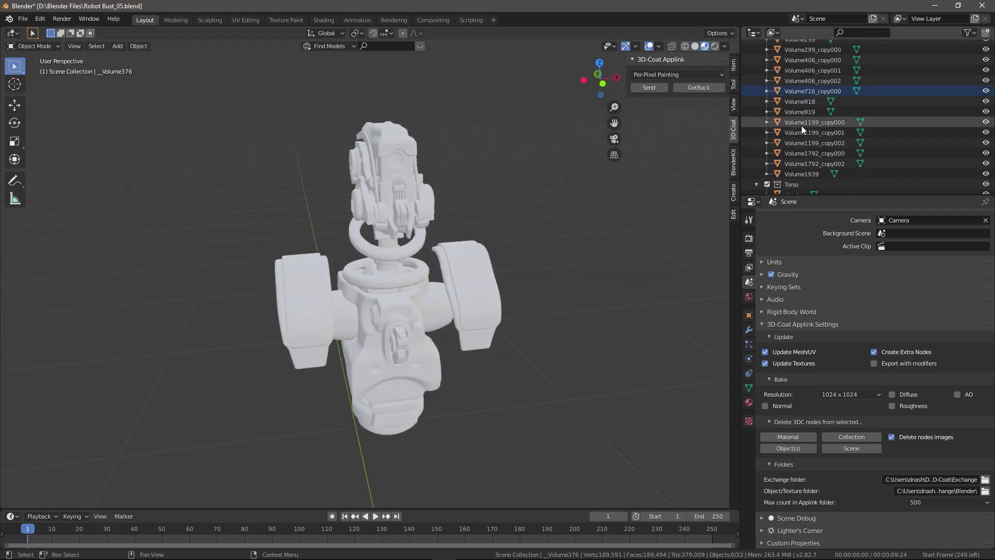
# Step: Exclude the Head and Torso collections from the view layer and show the Applink_Objects collection
pyautogui.scroll(10, 791, 114)
pyautogui.click(767, 87)
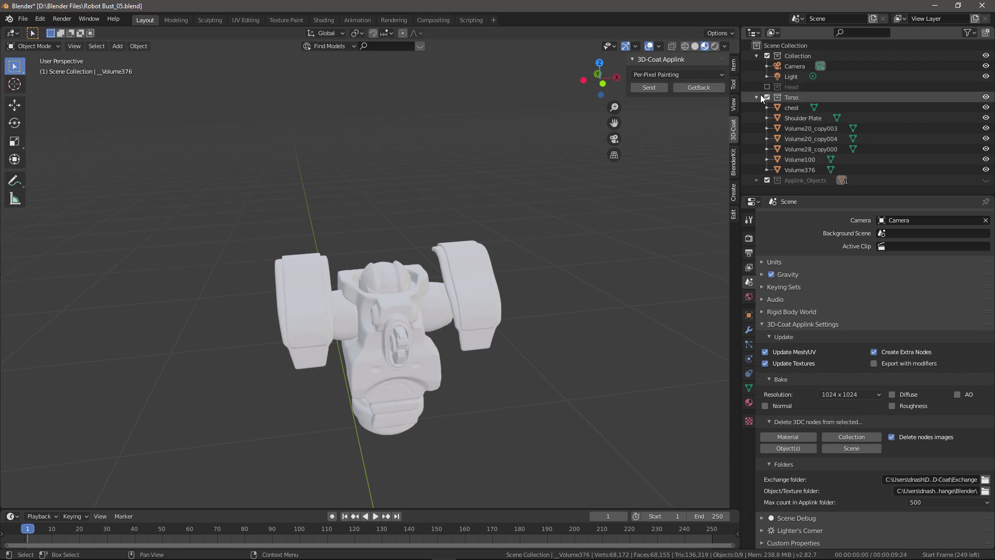
pyautogui.click(767, 97)
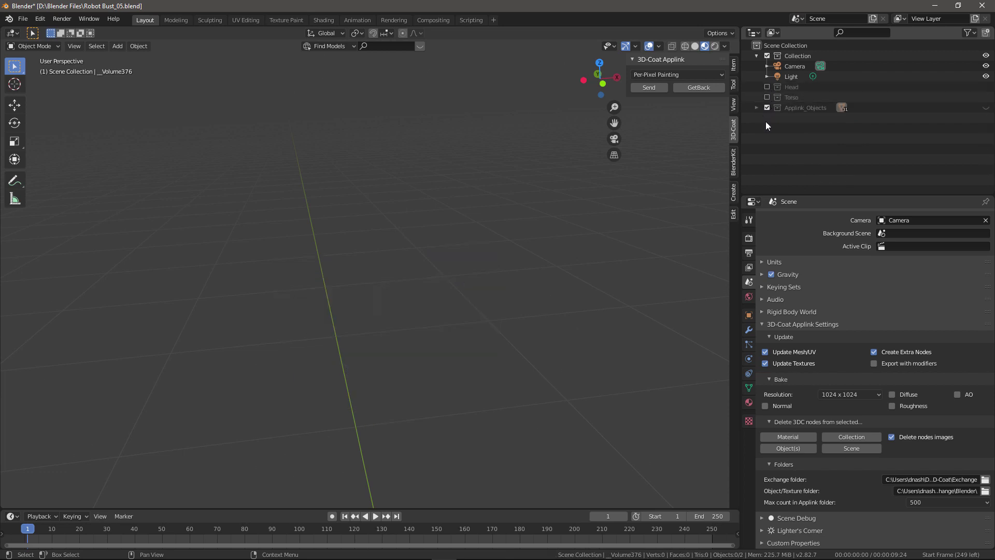
pyautogui.click(986, 108)
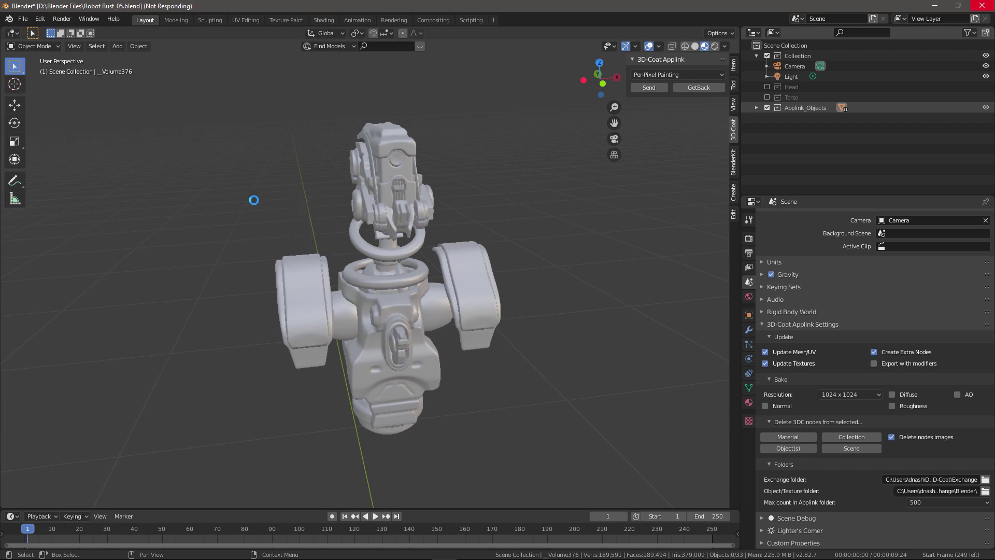
pyautogui.moveTo(254, 200); pyautogui.dragTo(274, 258, button='middle')
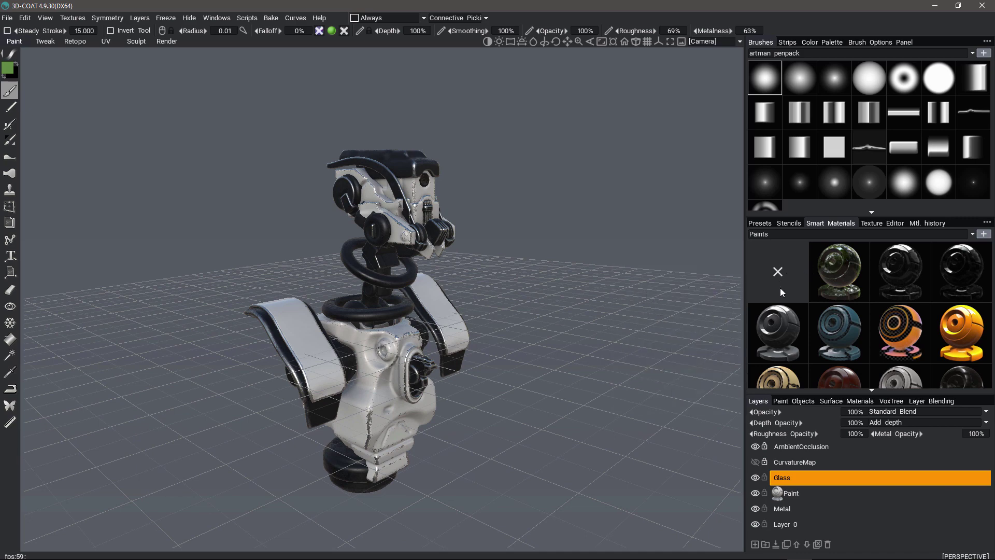
# Step: Back in 3D-Coat, select the Paint layer and switch it to the dark metallic material from its material history
pyautogui.click(797, 493)
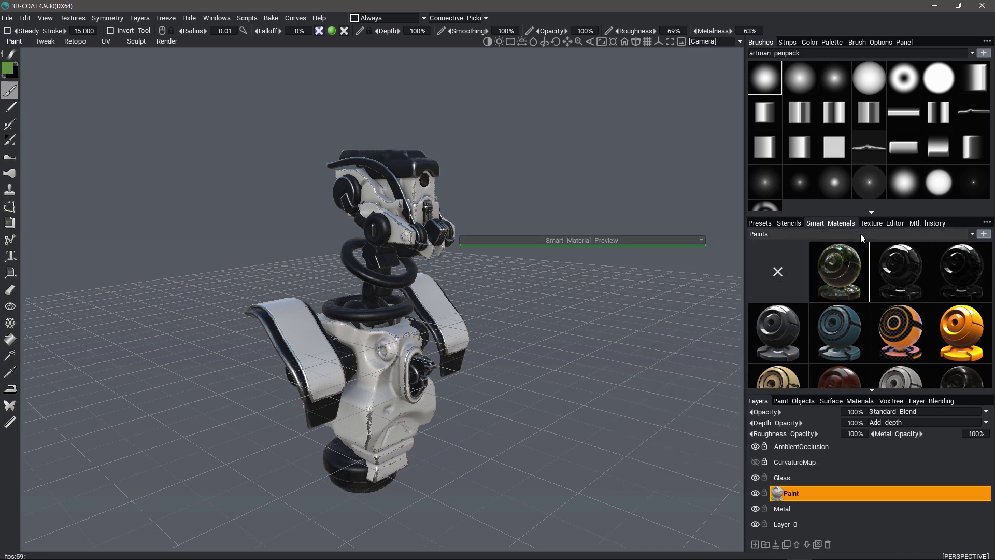
pyautogui.click(921, 221)
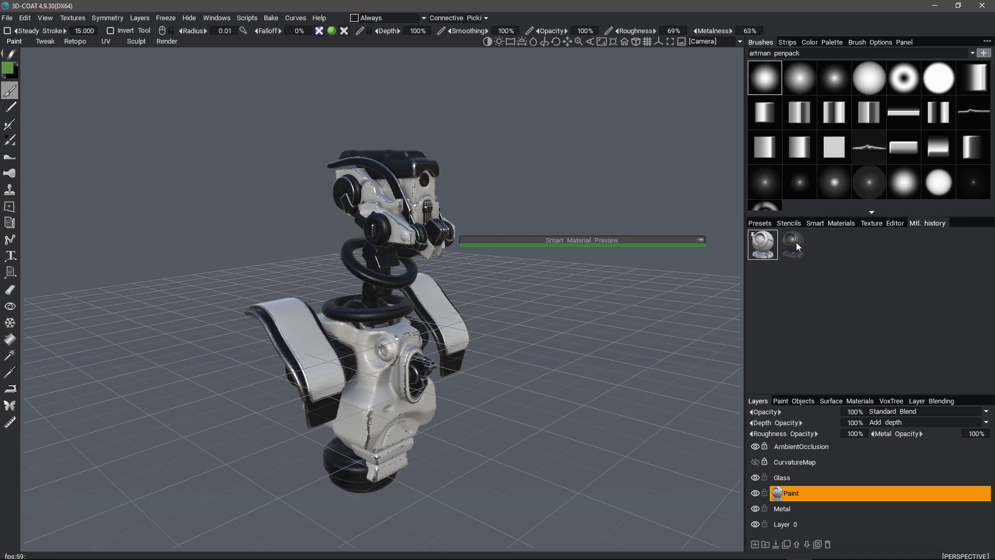
pyautogui.moveTo(797, 243)
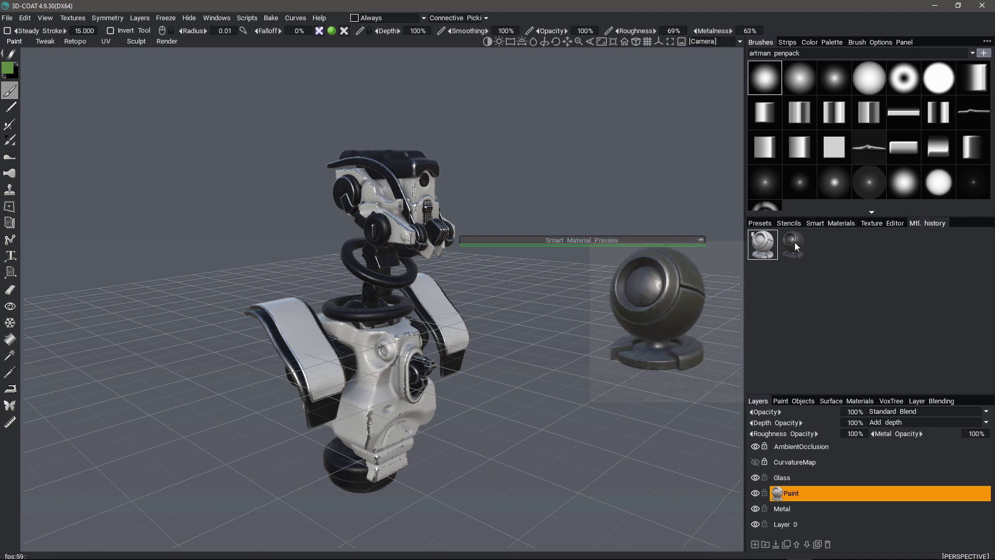
pyautogui.click(796, 244)
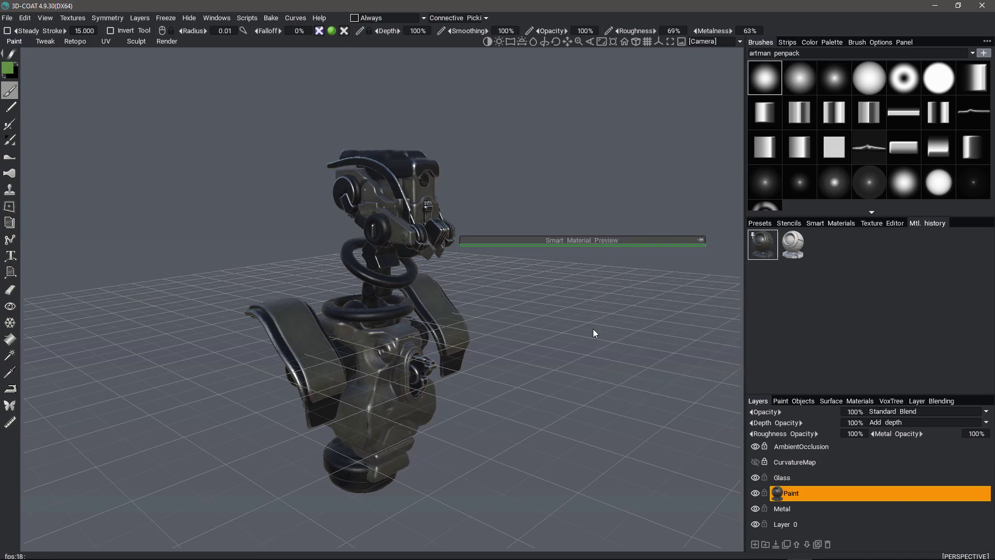
pyautogui.moveTo(521, 191); pyautogui.dragTo(591, 263, button='middle')
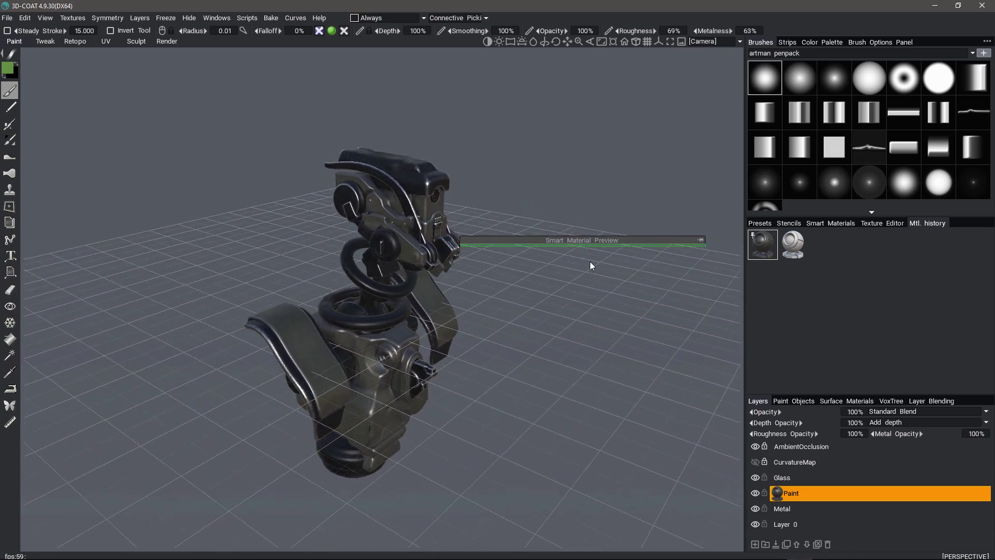
# Step: Replace the Paint layer's material with the dark brown smart material from the Paints_Metal collection
pyautogui.moveTo(541, 242); pyautogui.dragTo(513, 95)
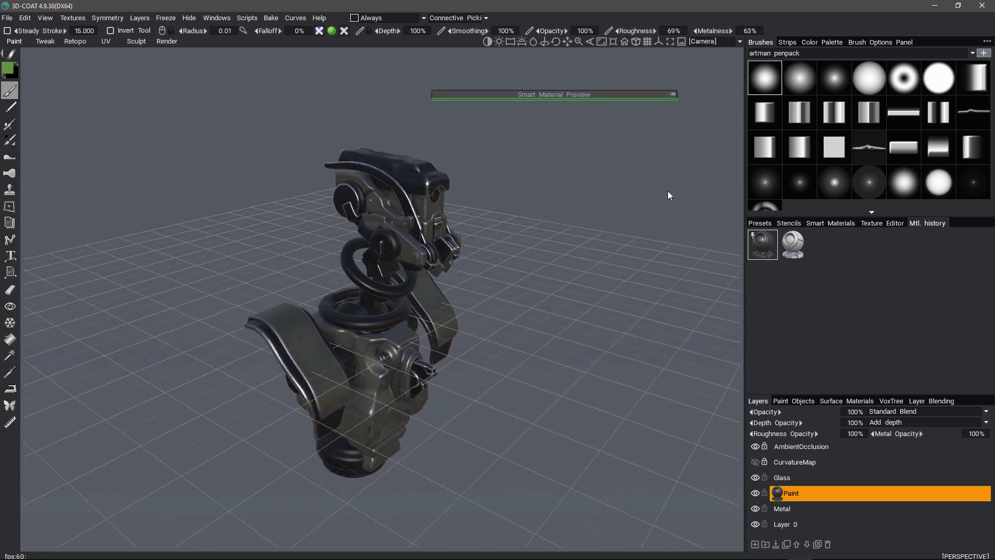
pyautogui.click(831, 223)
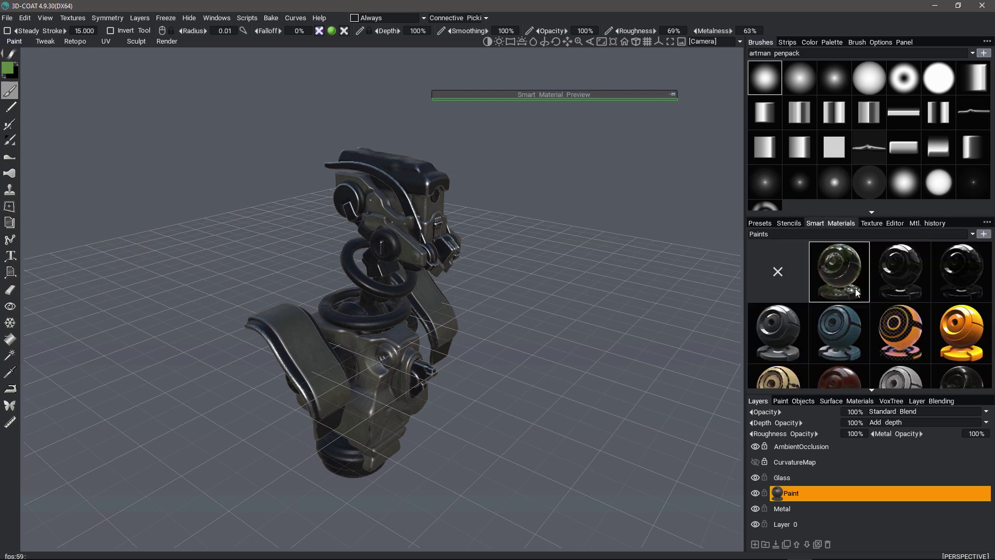
pyautogui.click(859, 235)
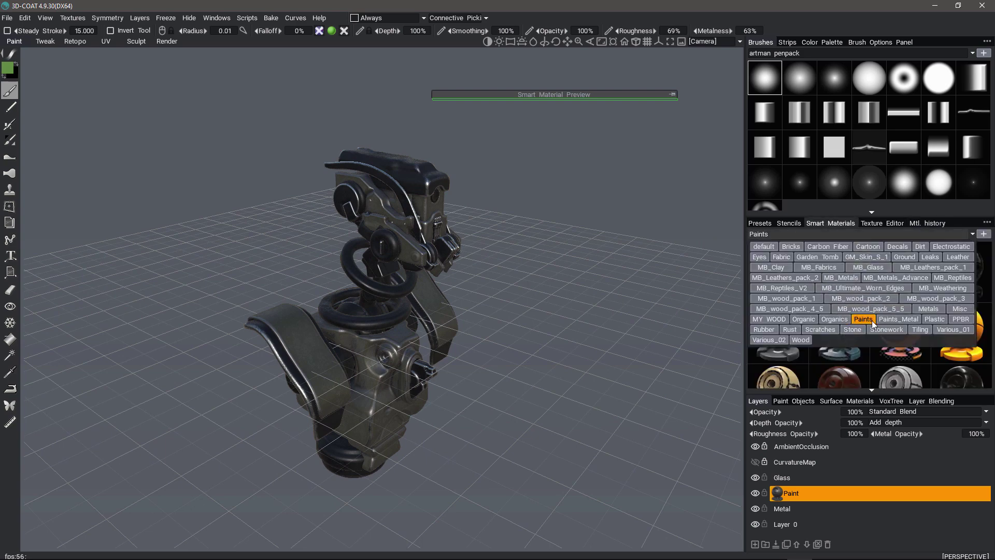
pyautogui.click(890, 319)
pyautogui.moveTo(852, 323)
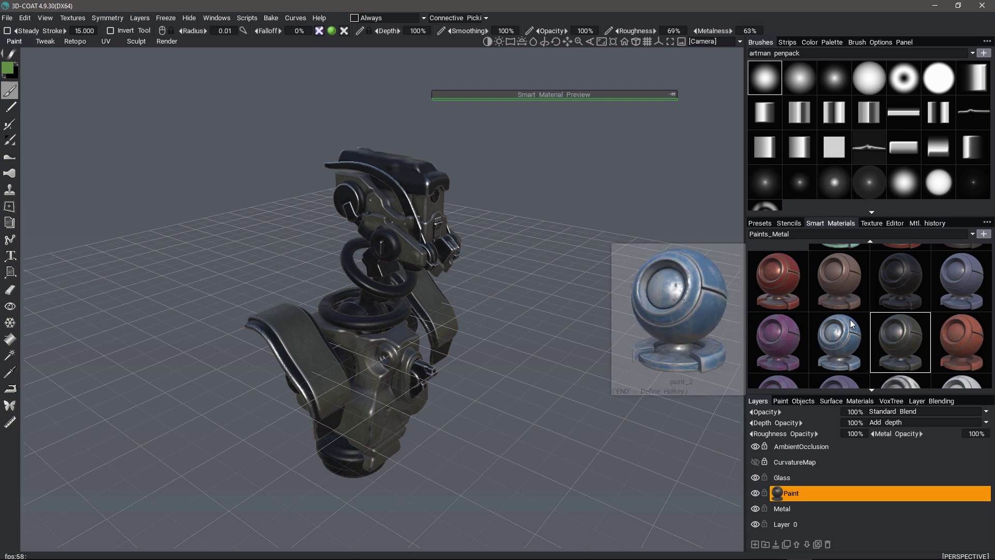
pyautogui.scroll(-5, 850, 320)
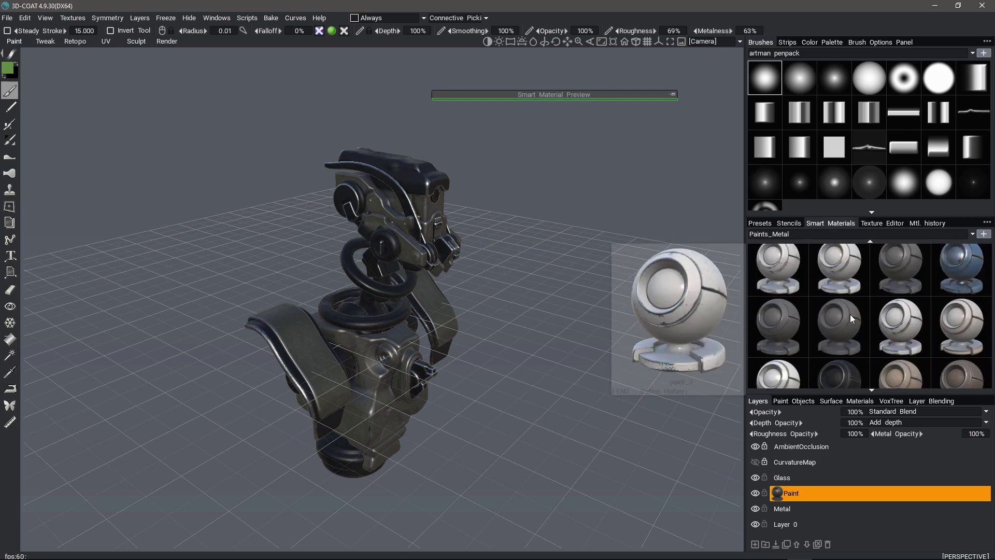
pyautogui.scroll(-2, 850, 314)
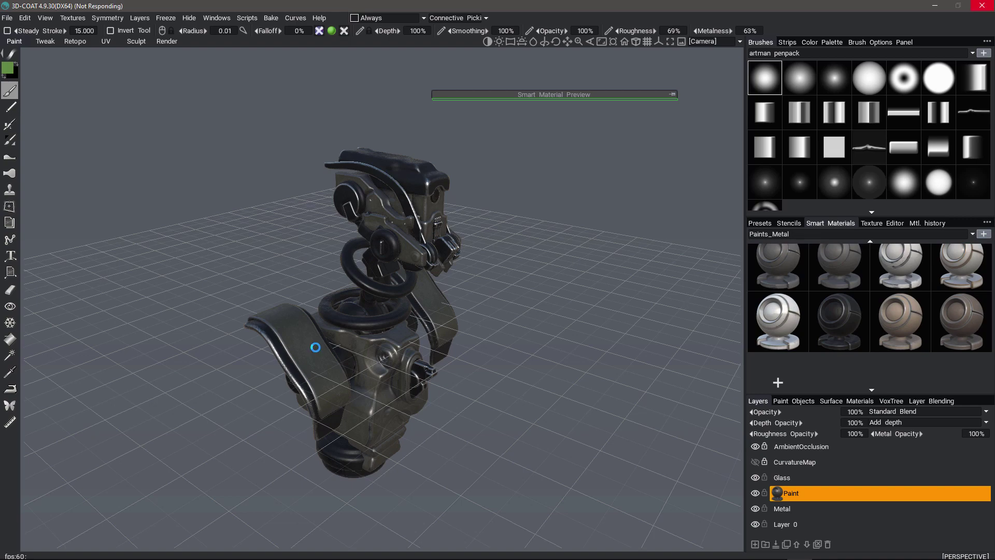
pyautogui.moveTo(622, 292); pyautogui.dragTo(541, 277)
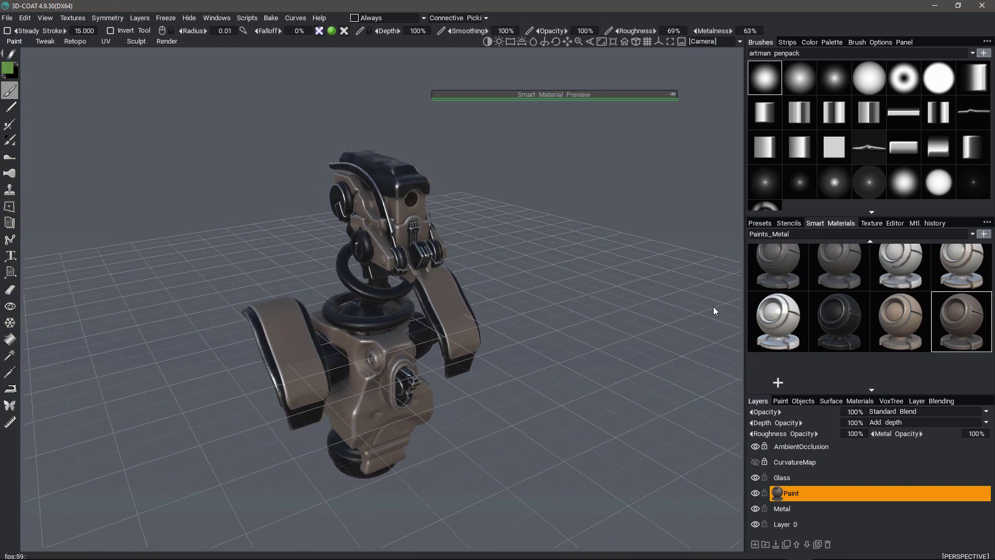
# Step: Switch the Paint layer back to the dark metallic material from the material history
pyautogui.click(930, 222)
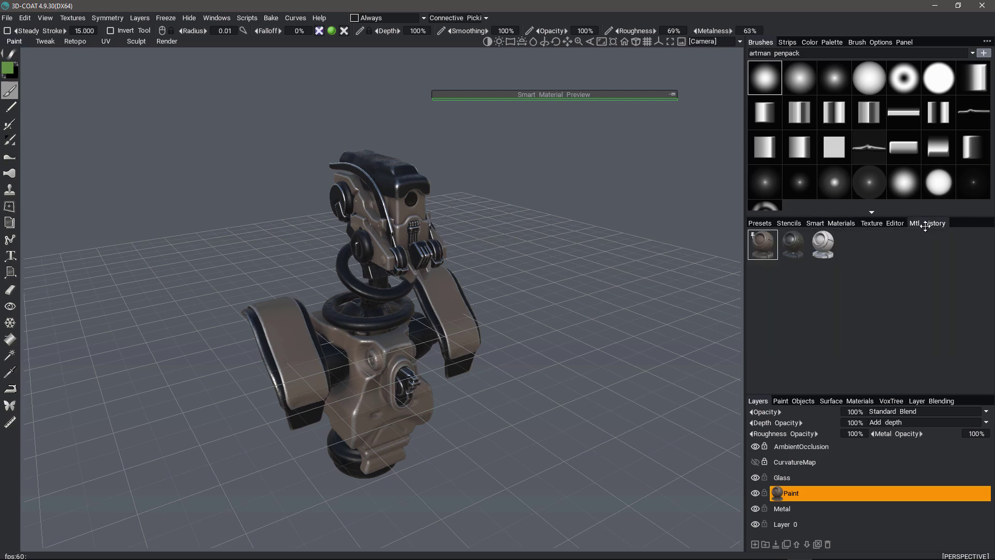
pyautogui.click(795, 244)
pyautogui.moveTo(728, 233); pyautogui.dragTo(672, 208)
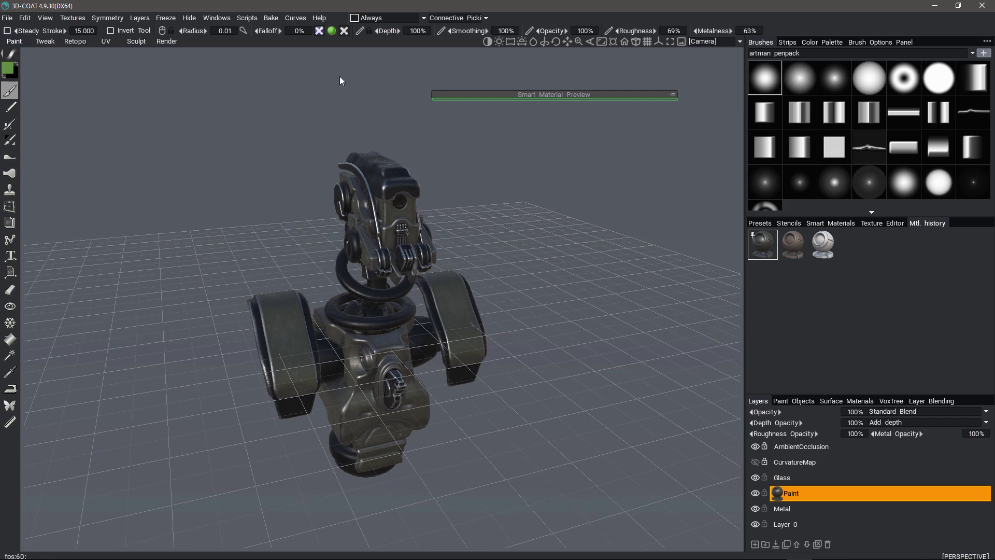
# Step: Export the retextured bust to Blender, overwriting Robot_Bust_003 and using the BlenderAppLink texture preset
pyautogui.click(10, 19)
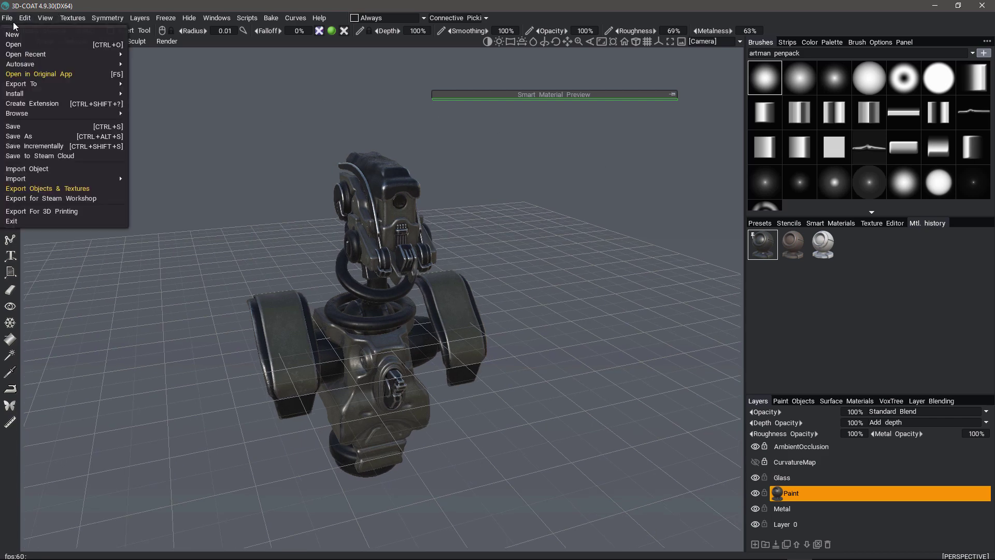
pyautogui.moveTo(56, 84)
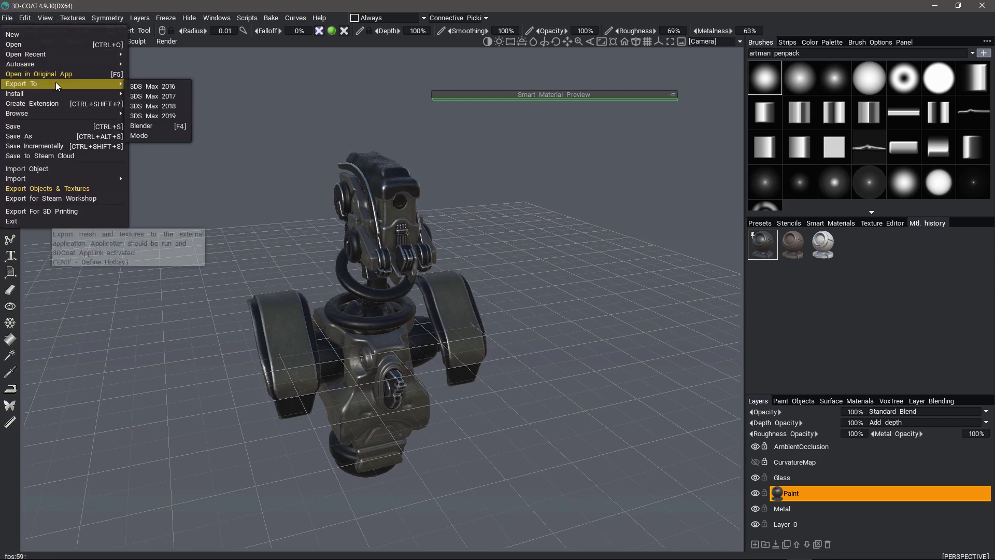
pyautogui.click(173, 129)
pyautogui.scroll(-5, 279, 137)
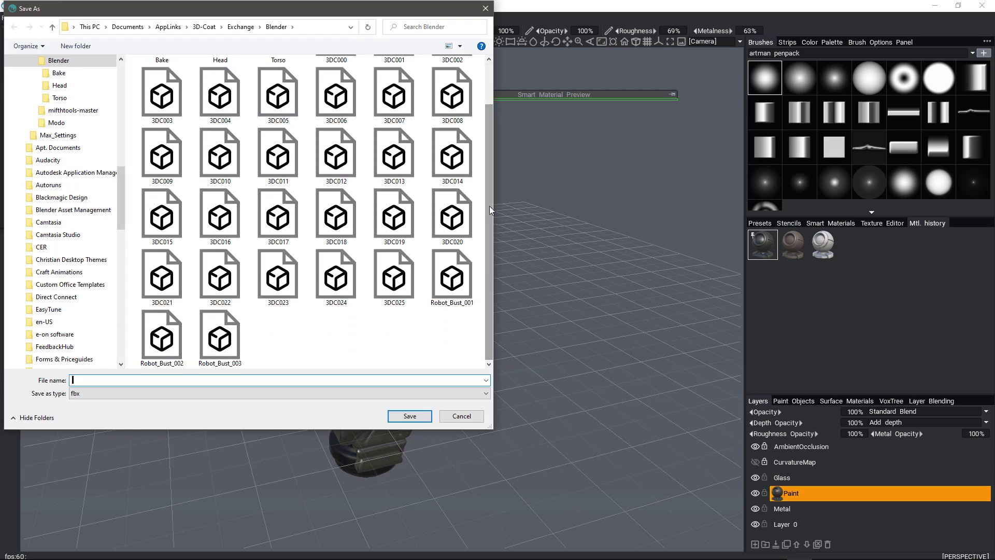
pyautogui.doubleClick(223, 348)
pyautogui.click(523, 288)
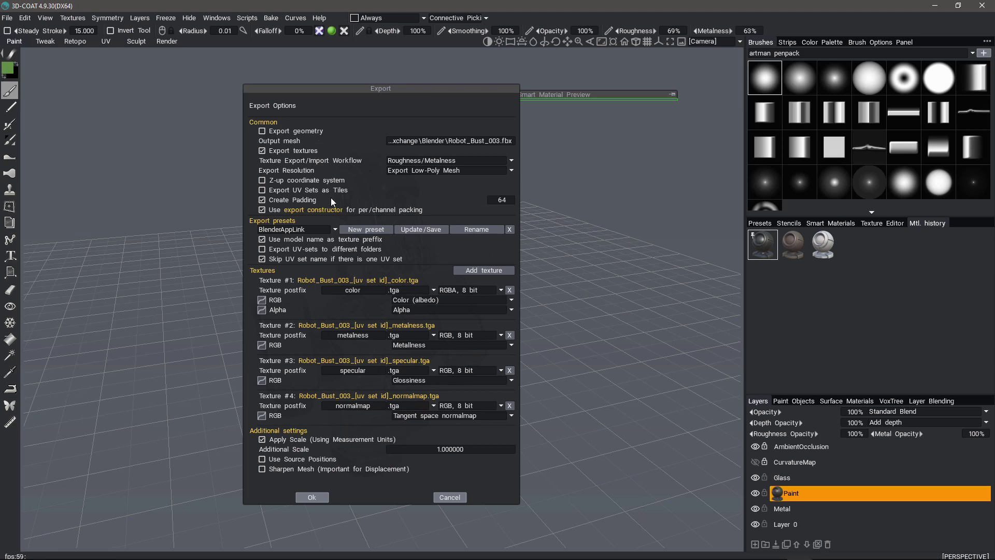
pyautogui.click(311, 497)
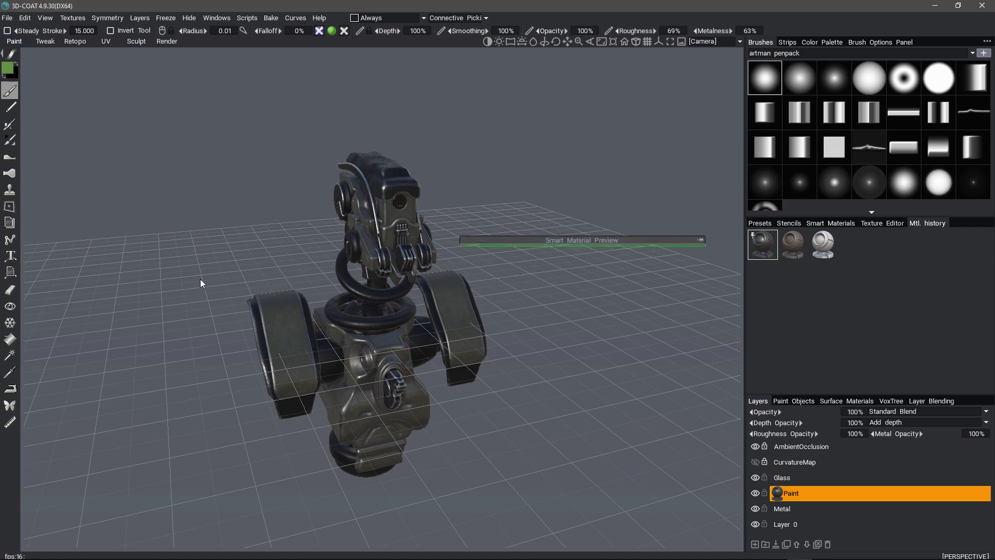
# Step: Switch to Blender and get the bust's updated textures back through the 3D-Coat Applink
pyautogui.click(446, 553)
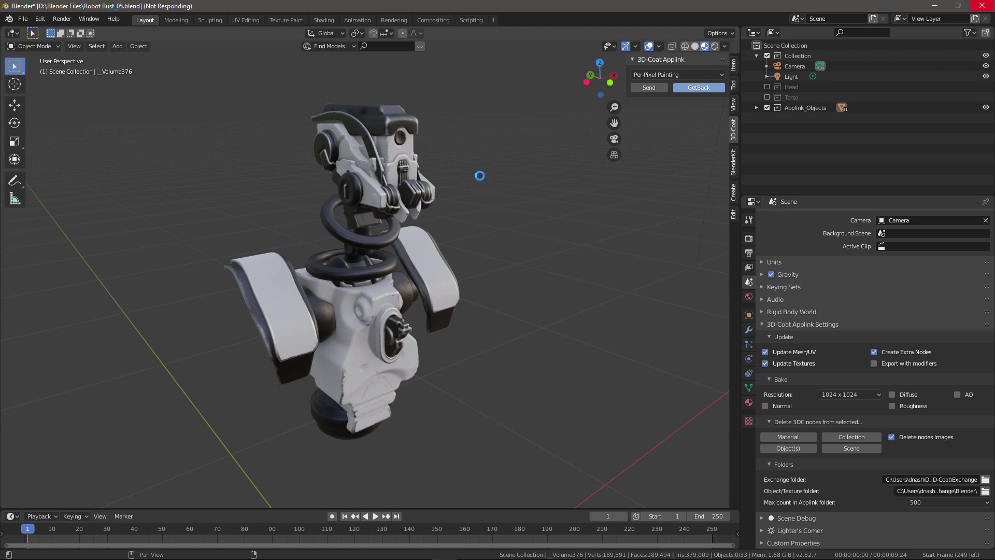
pyautogui.moveTo(296, 169)
pyautogui.mouseDown(button='middle')
pyautogui.moveTo(284, 172)
pyautogui.moveTo(303, 114)
pyautogui.mouseUp(button='middle')
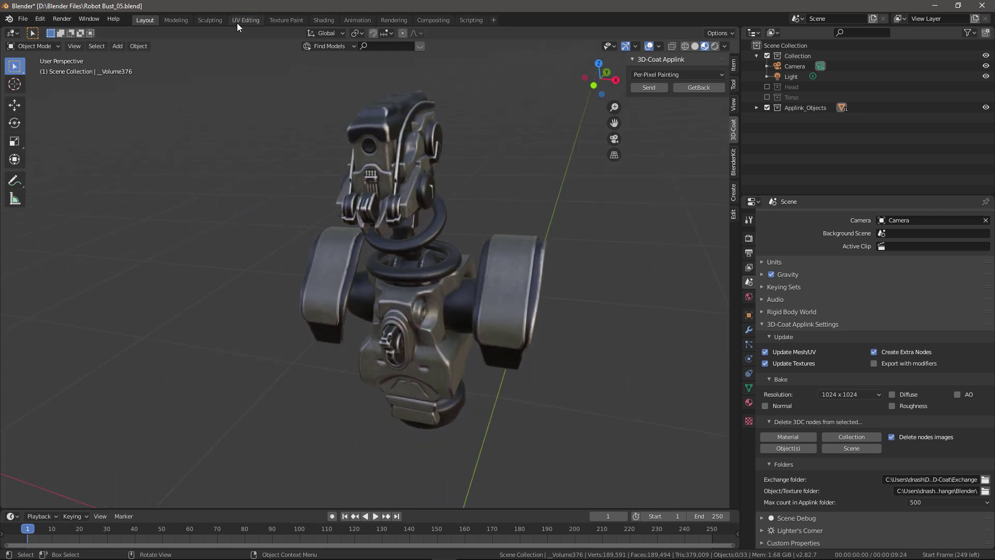
# Step: Open the Shading workspace, then select the whole robot bust and frame it in the viewport
pyautogui.click(324, 20)
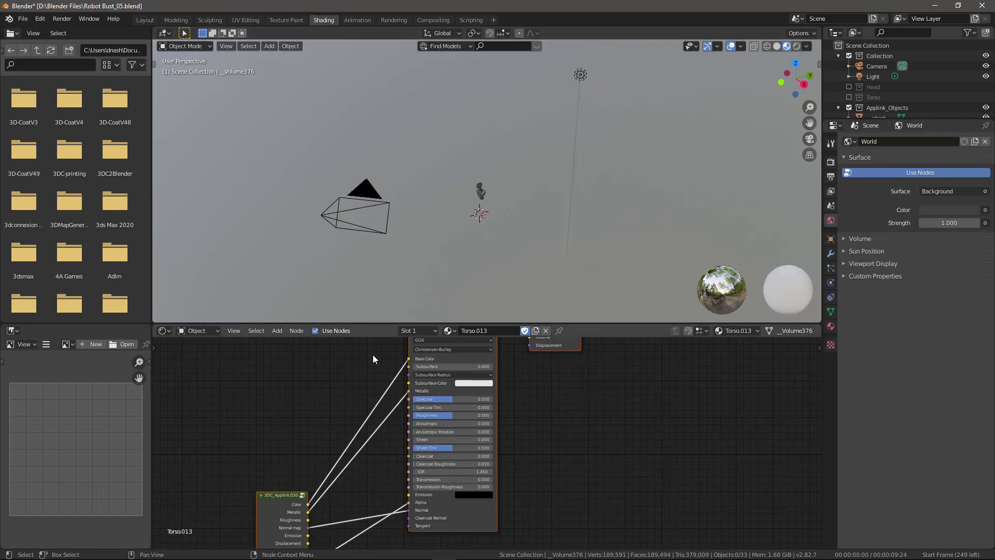
pyautogui.press('b')
pyautogui.moveTo(437, 151); pyautogui.dragTo(493, 204)
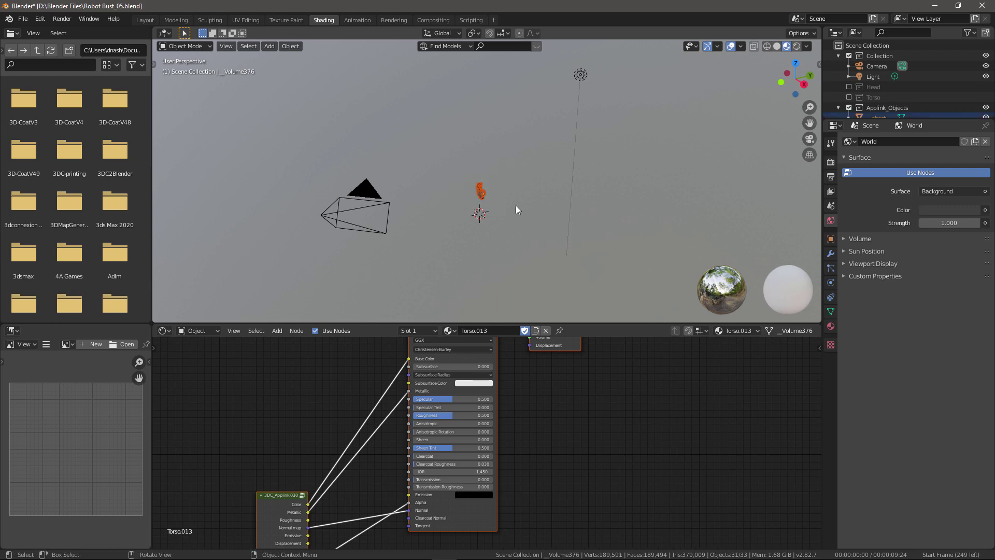
pyautogui.press('KP_Decimal')
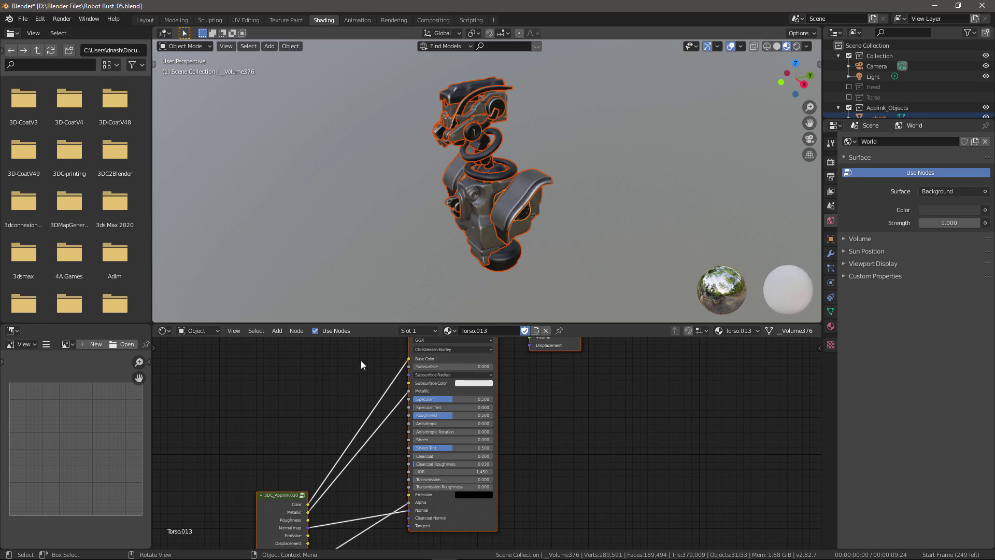
# Step: Inspect the texture nodes inside the Torso.013 material's 3DC_Applink node group, then return to the parent node tree
pyautogui.moveTo(338, 431); pyautogui.dragTo(434, 557, button='middle')
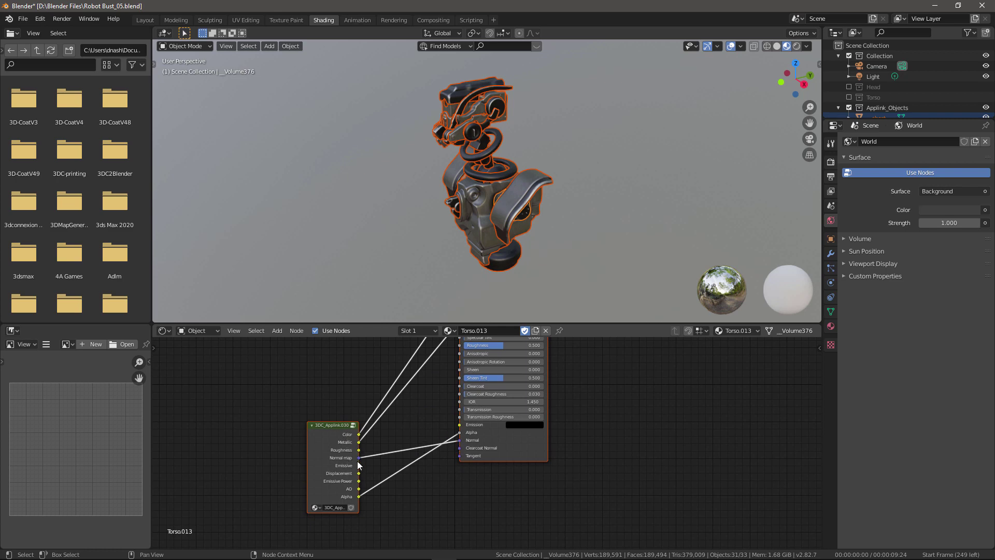
pyautogui.click(353, 425)
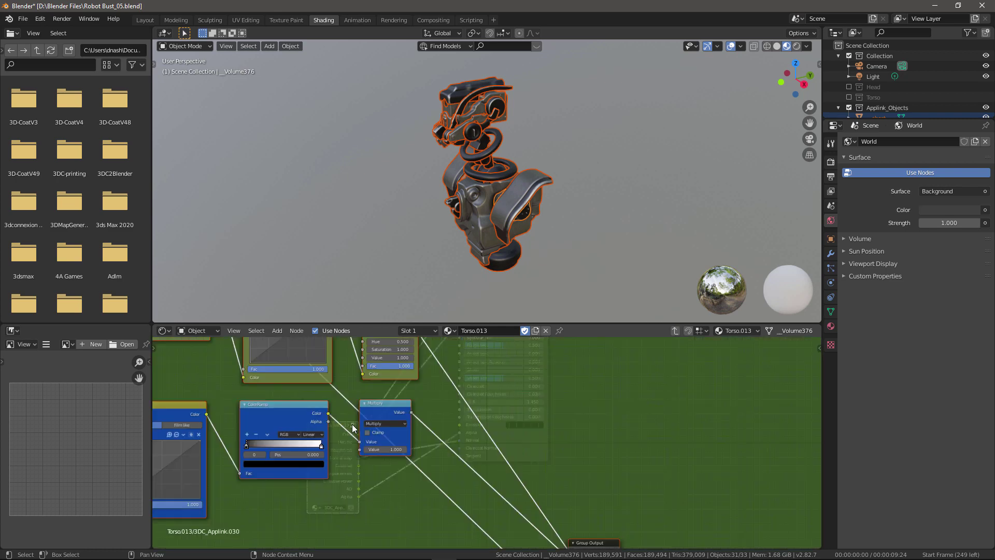
pyautogui.scroll(-5, 455, 418)
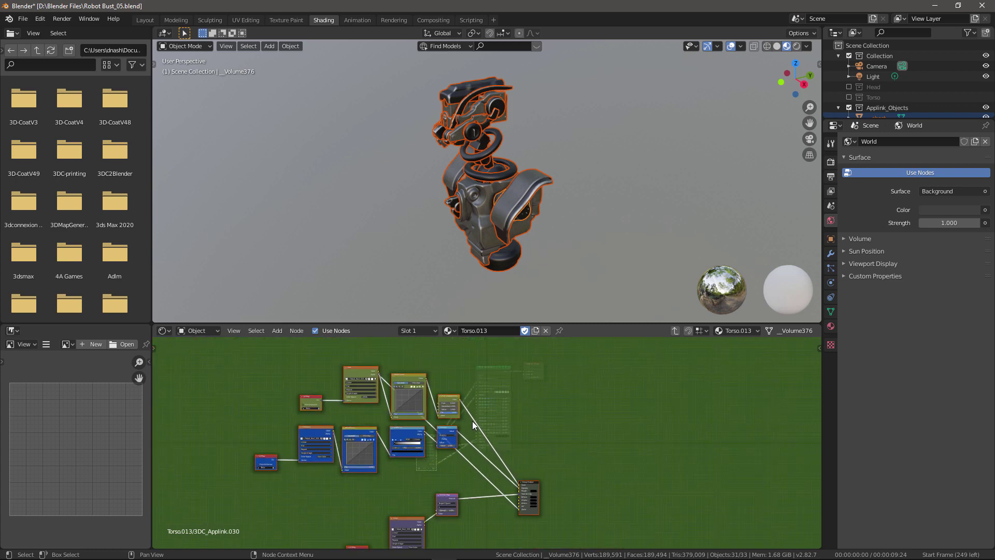
pyautogui.moveTo(481, 444); pyautogui.dragTo(505, 438, button='middle')
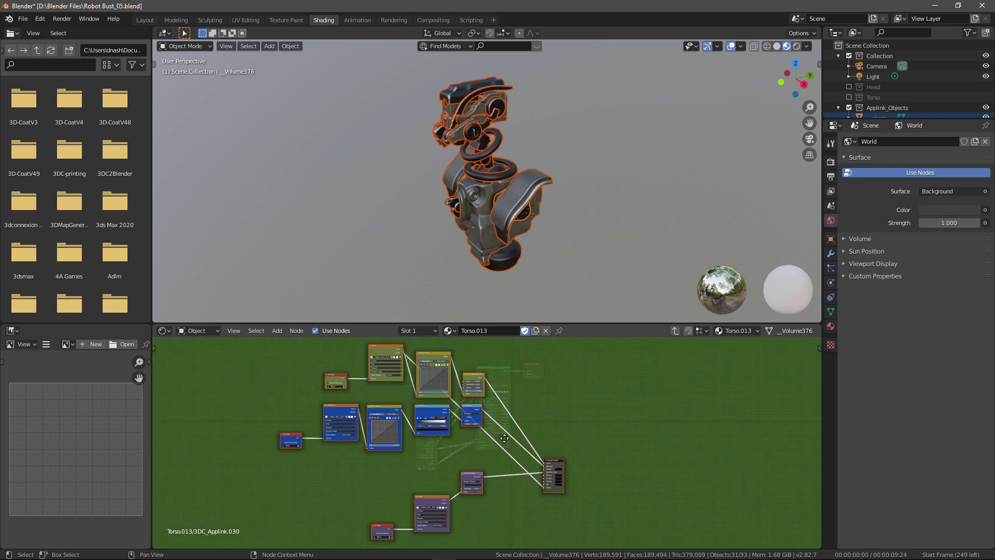
pyautogui.scroll(6, 456, 458)
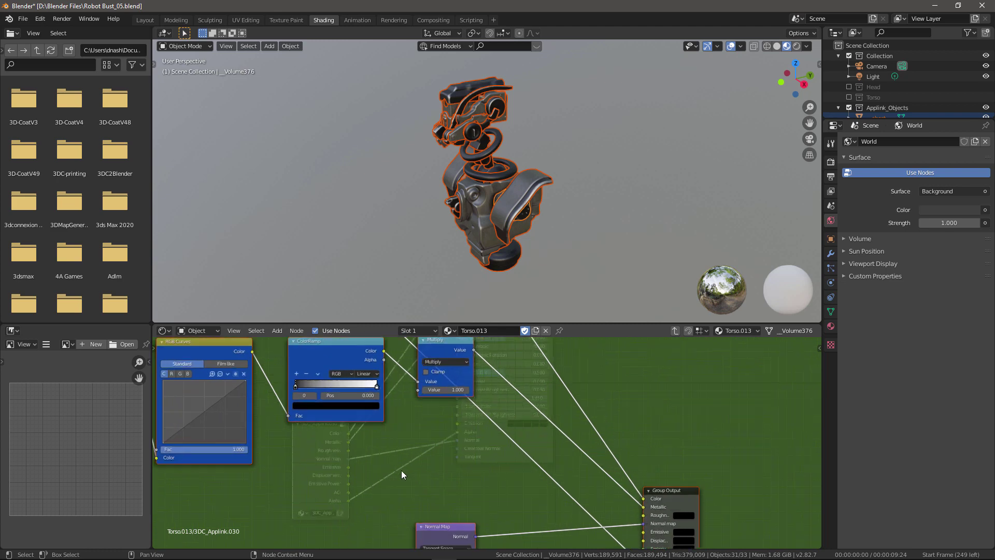
pyautogui.moveTo(405, 500); pyautogui.dragTo(570, 406, button='middle')
pyautogui.scroll(-5, 596, 404)
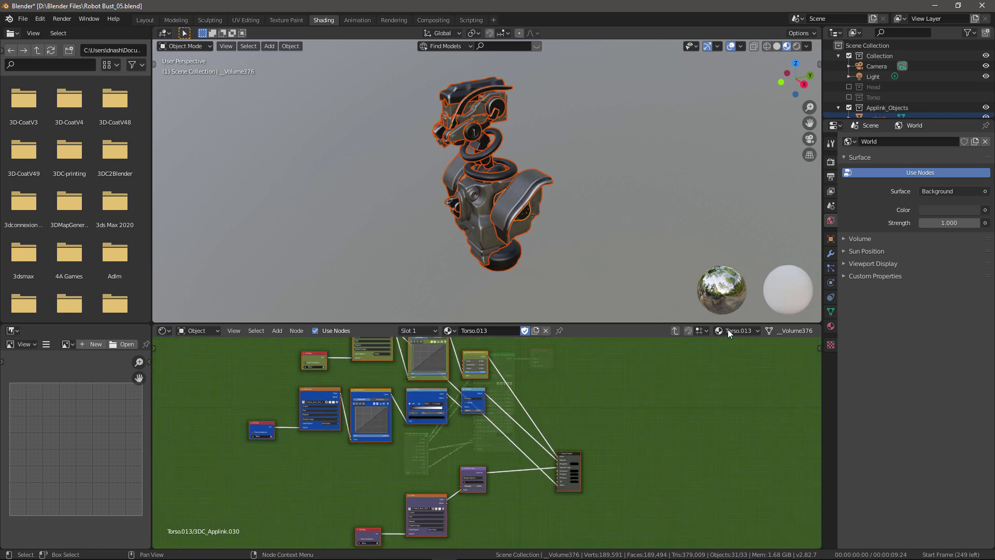
pyautogui.click(675, 331)
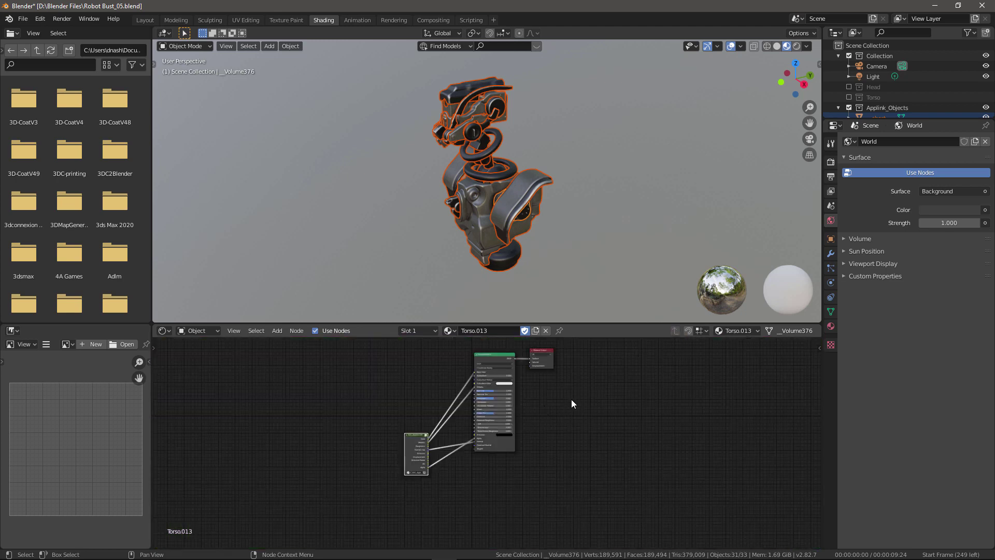
# Step: Deselect the bust, set the viewport shading to Rendered and change the render engine to Cycles
pyautogui.click(397, 189)
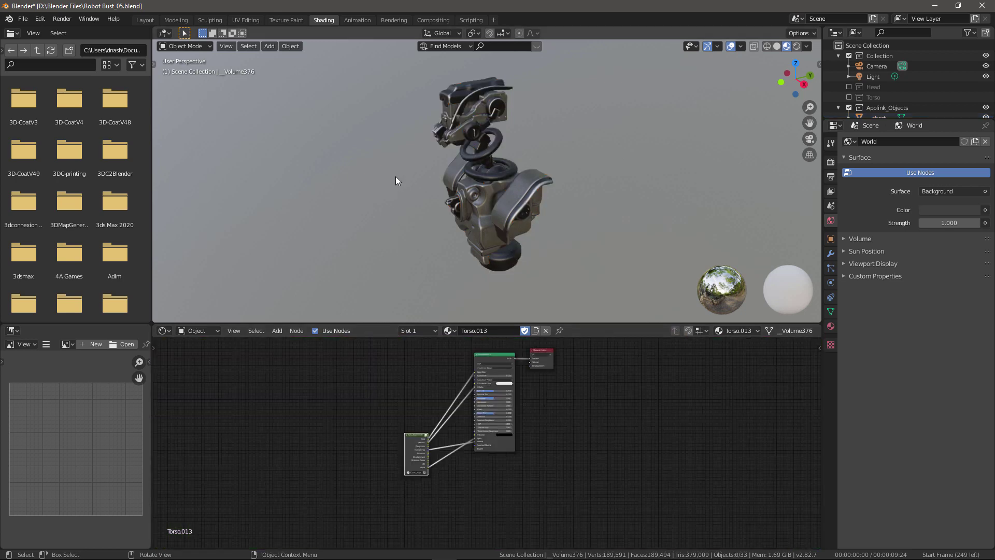
pyautogui.moveTo(356, 171)
pyautogui.mouseDown(button='middle')
pyautogui.moveTo(357, 179)
pyautogui.moveTo(349, 160)
pyautogui.moveTo(544, 118)
pyautogui.mouseUp(button='middle')
pyautogui.click(797, 46)
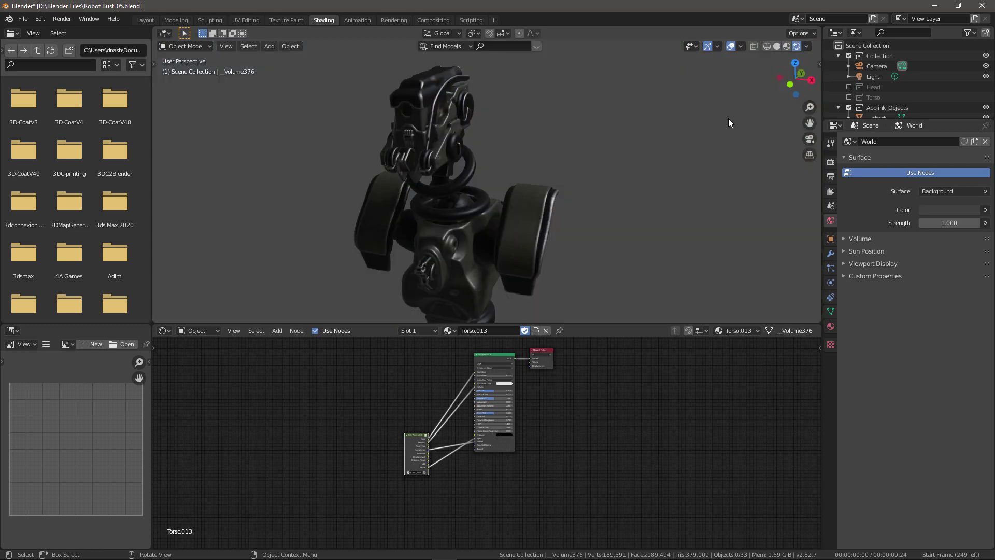
pyautogui.click(829, 163)
pyautogui.click(935, 141)
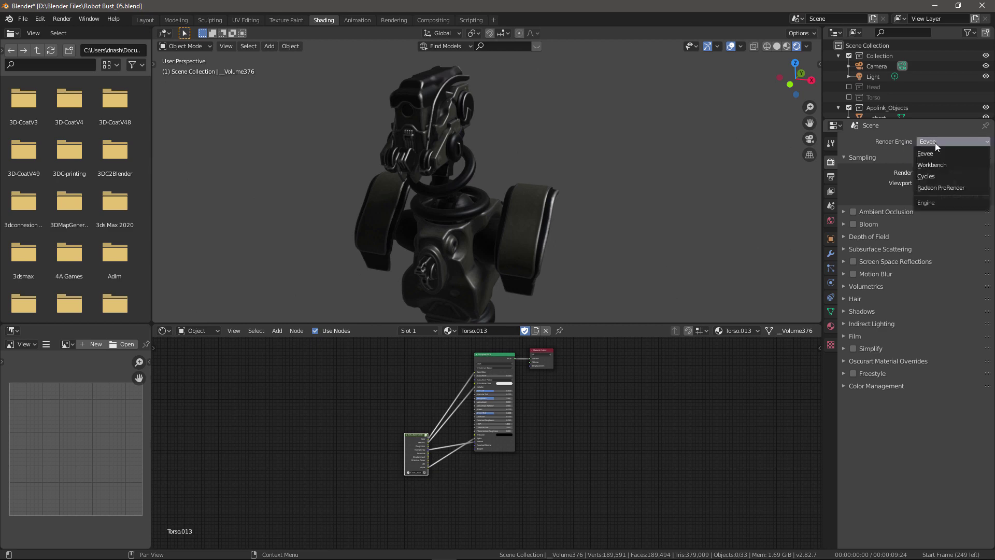
pyautogui.click(929, 176)
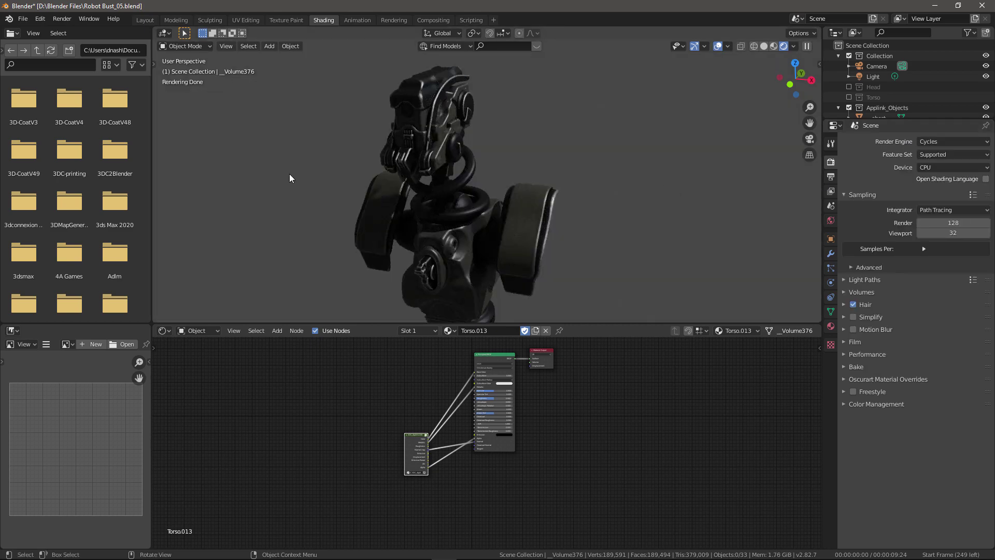
pyautogui.scroll(4, 280, 167)
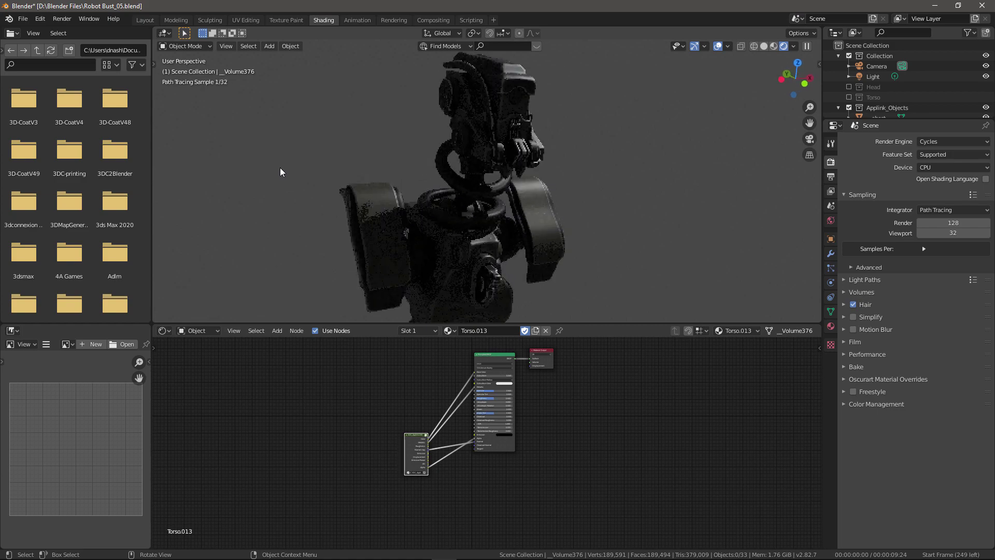